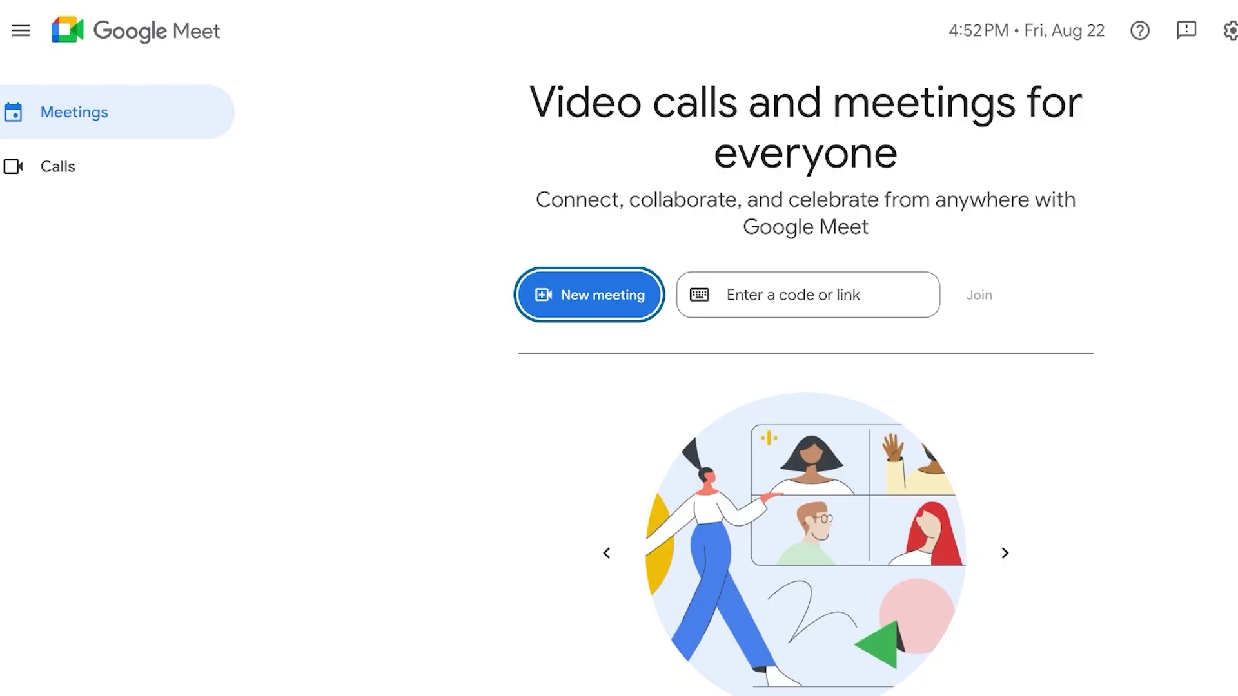
Collapse the side navigation, open a new browser tab and search for "meet" to reach the Google Meet home page.
click(20, 30)
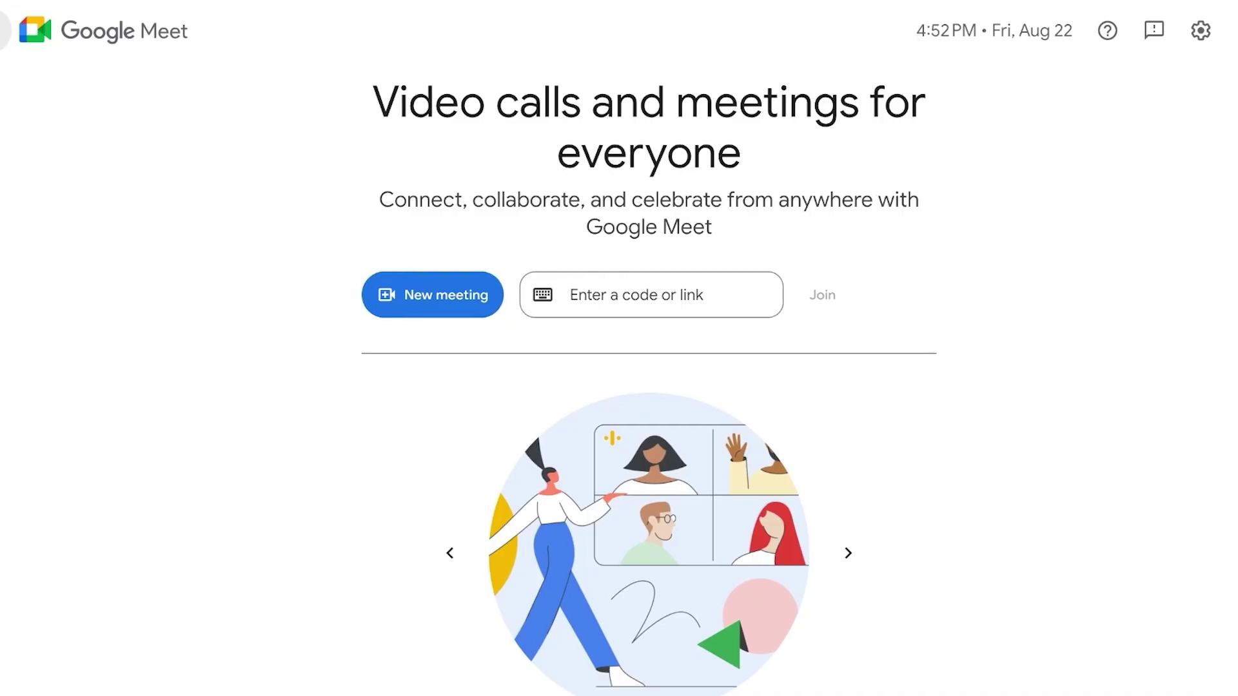
key(super+t)
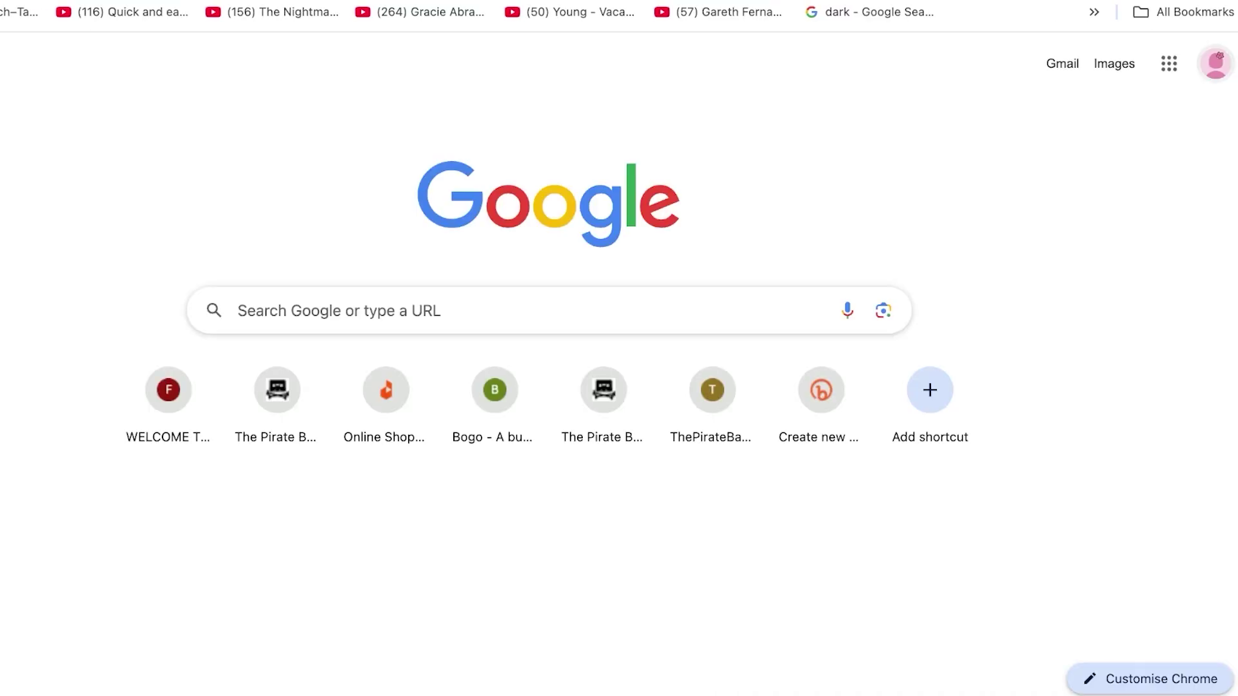
click(1215, 63)
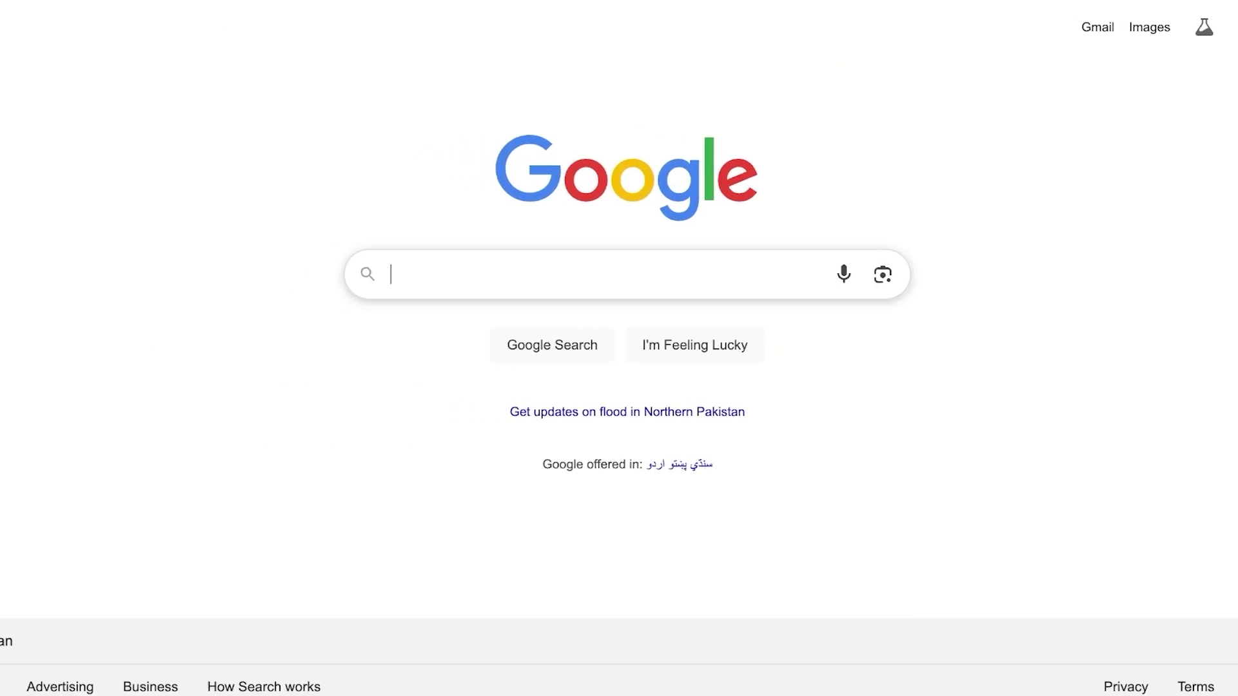
text(meet)
key(Return)
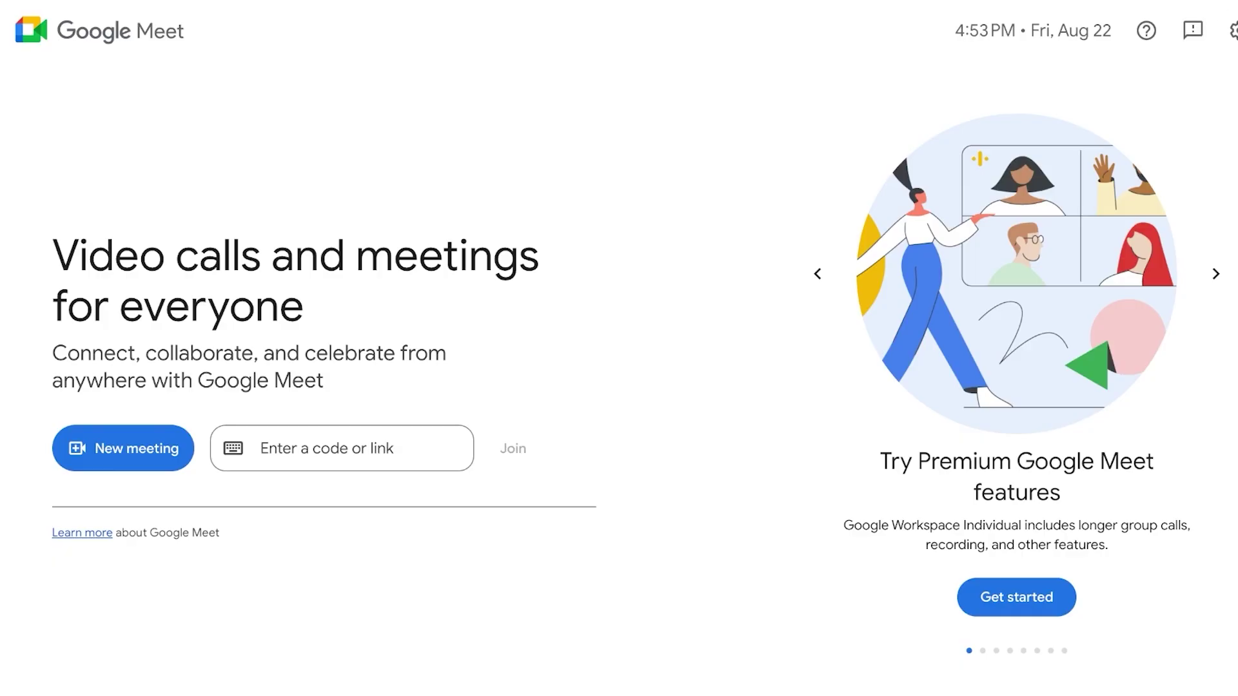
Browse all the feature cards in the Google Meet home page carousel.
click(1216, 273)
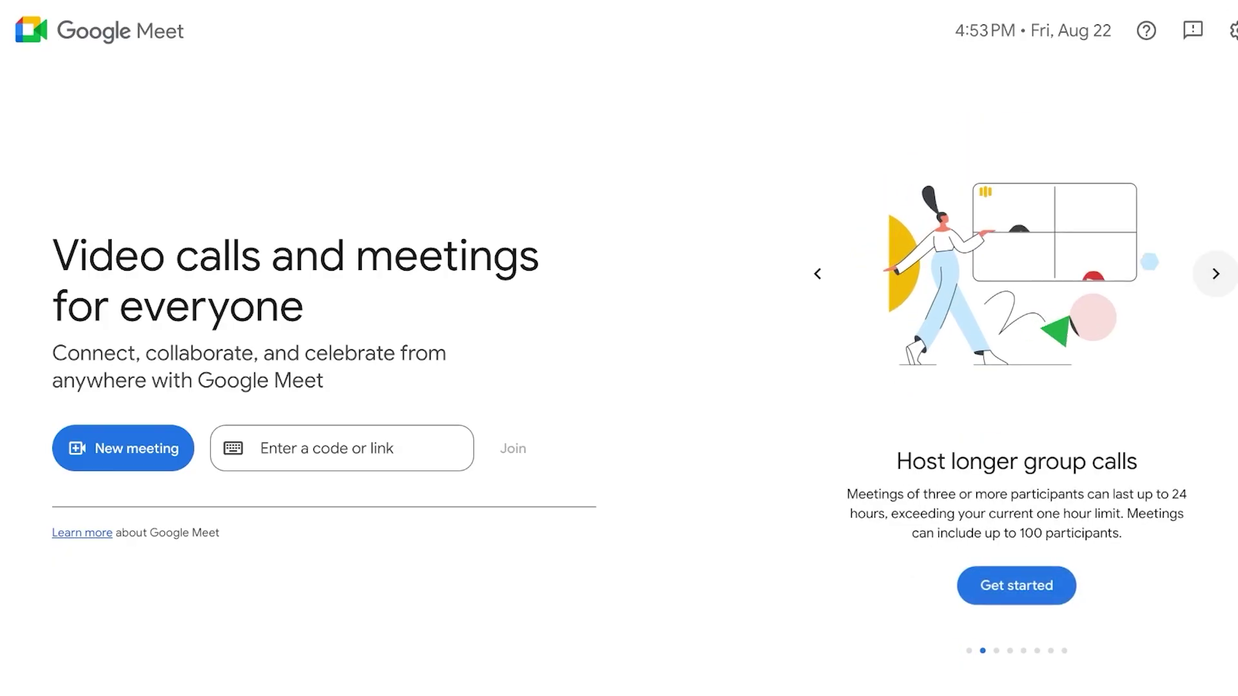
click(1215, 274)
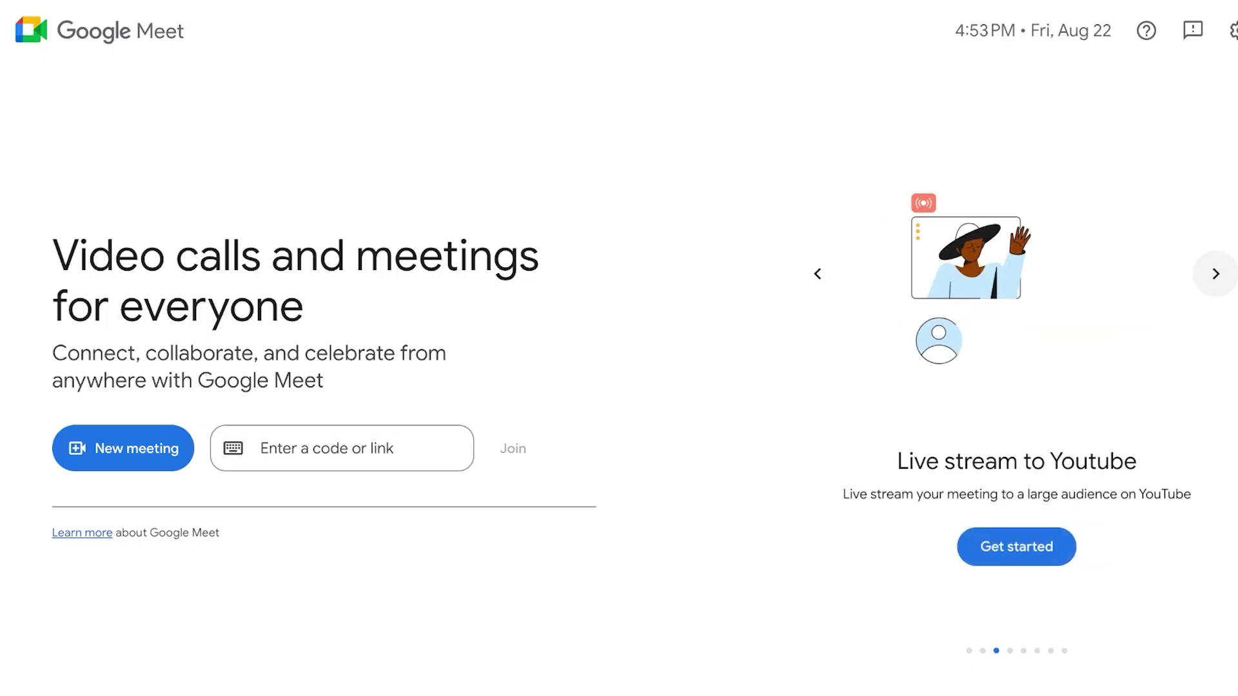
click(1215, 274)
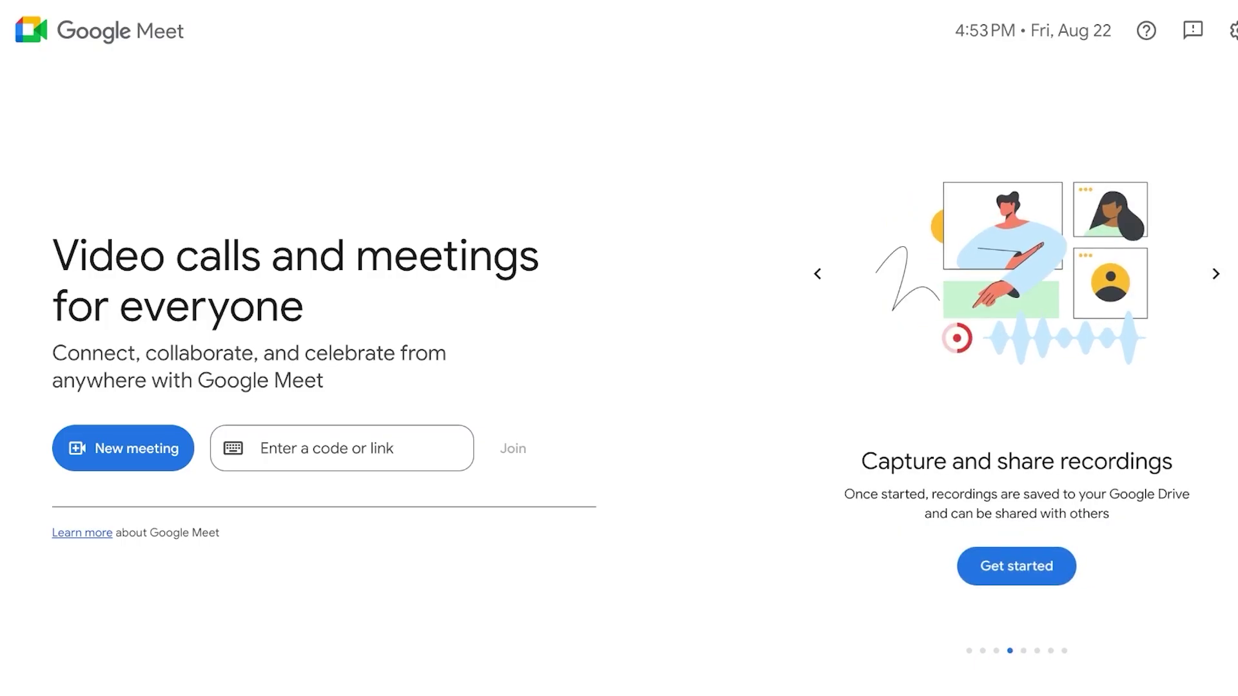
click(1215, 274)
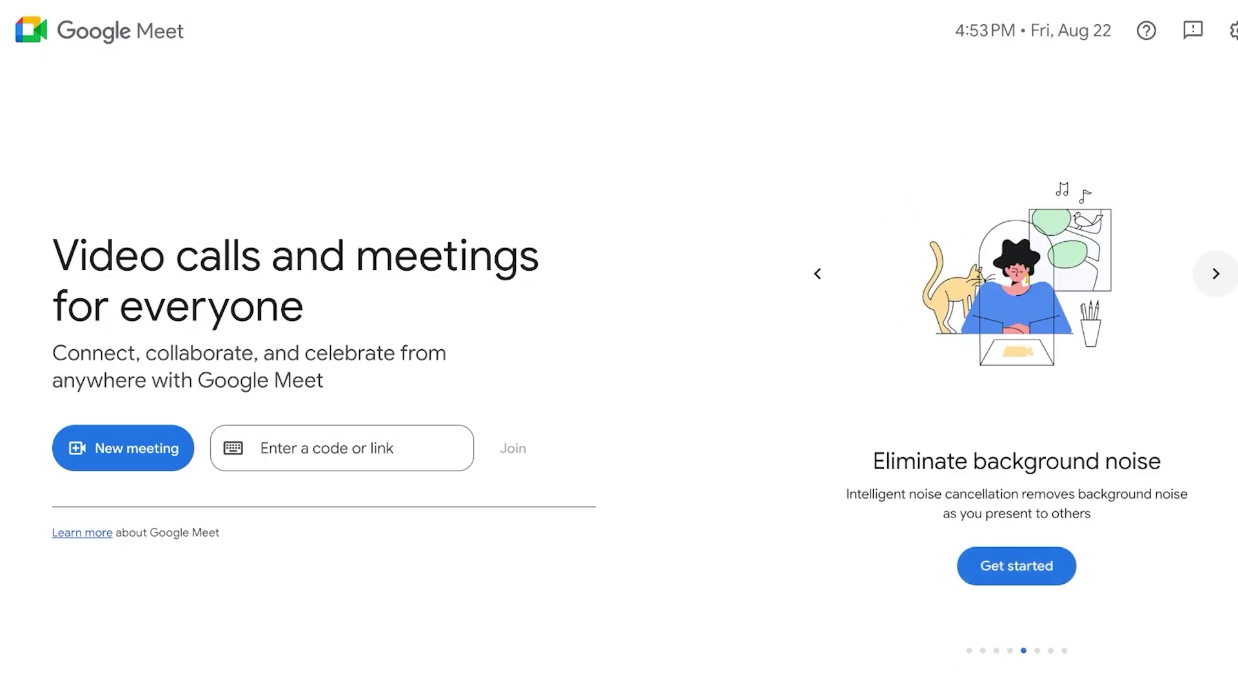
click(1215, 274)
click(1216, 273)
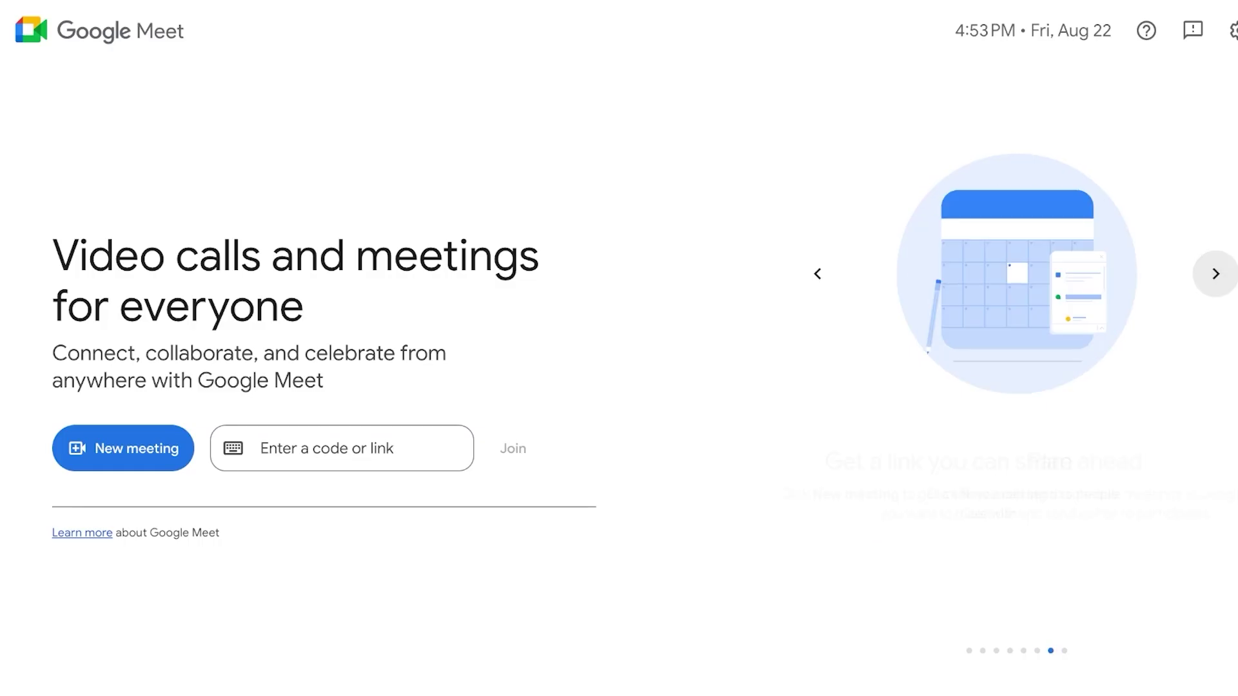
click(1215, 273)
click(1215, 273)
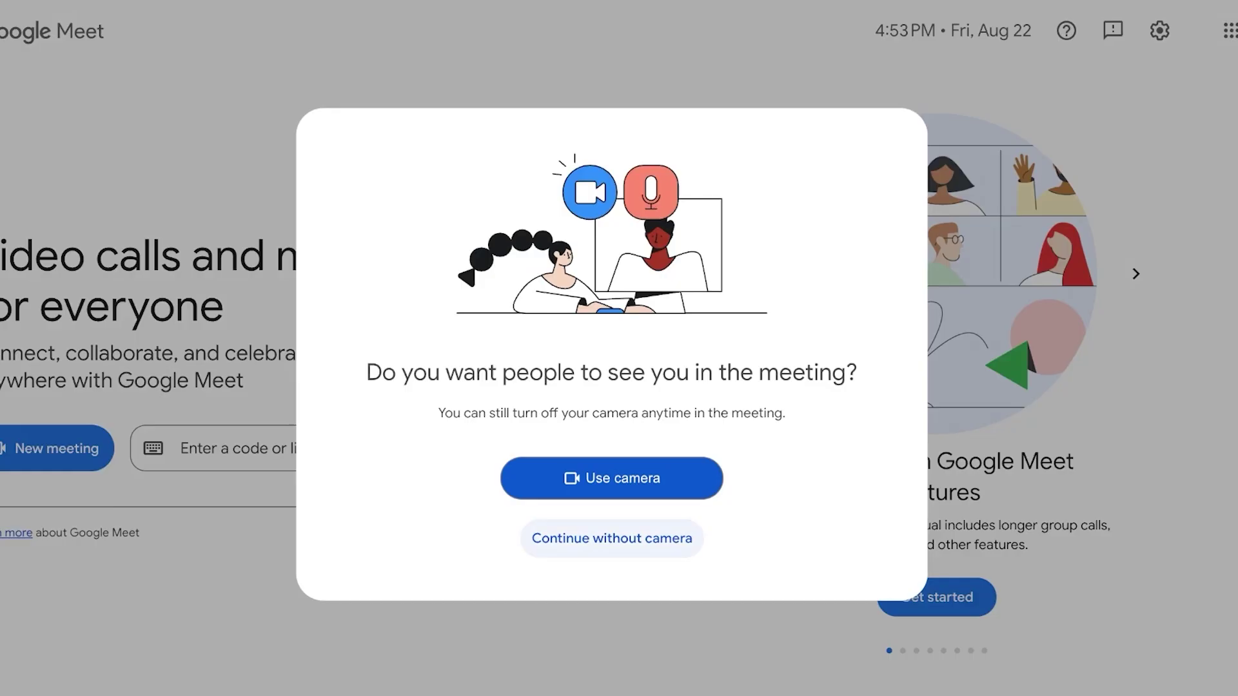
Continue without a camera and review the available microphone and speaker devices in the audio settings.
click(611, 538)
click(1159, 30)
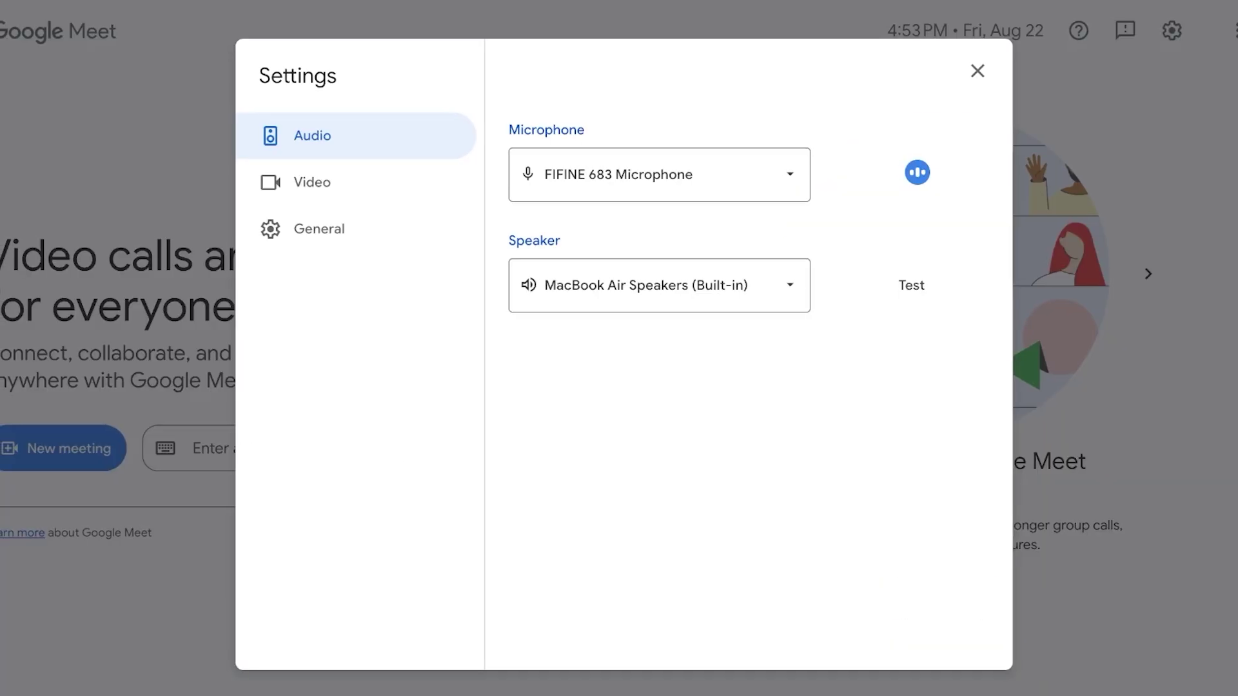
click(659, 174)
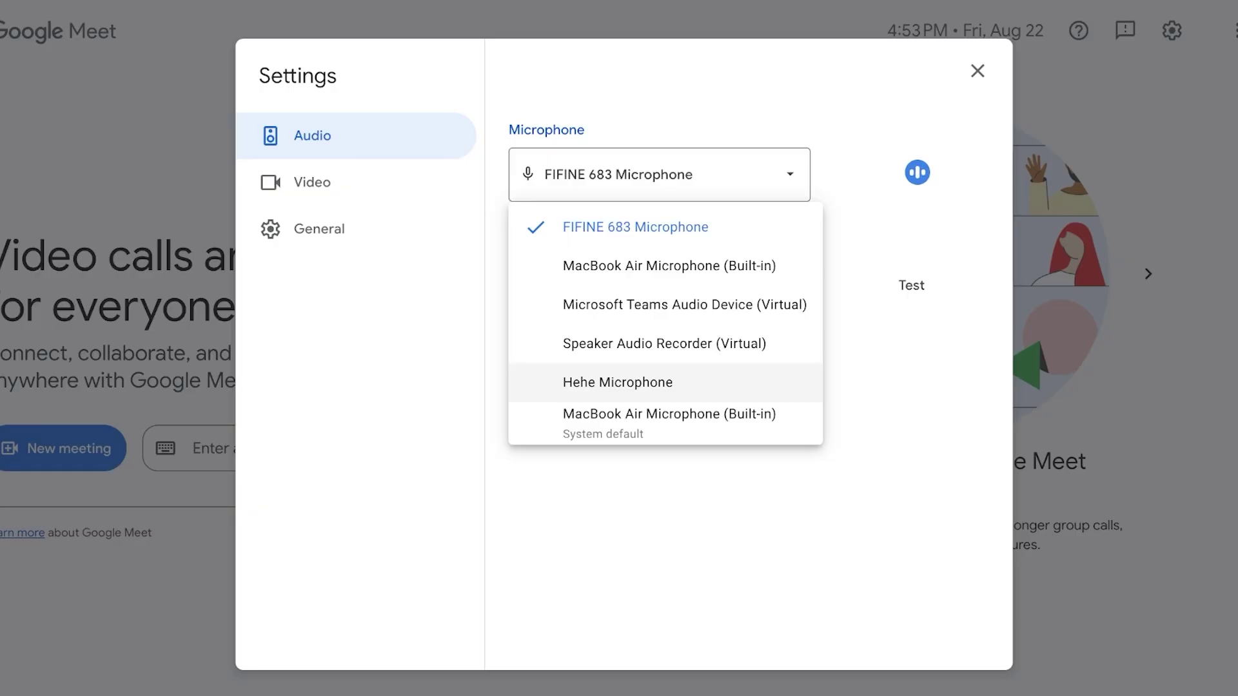
click(658, 174)
click(658, 285)
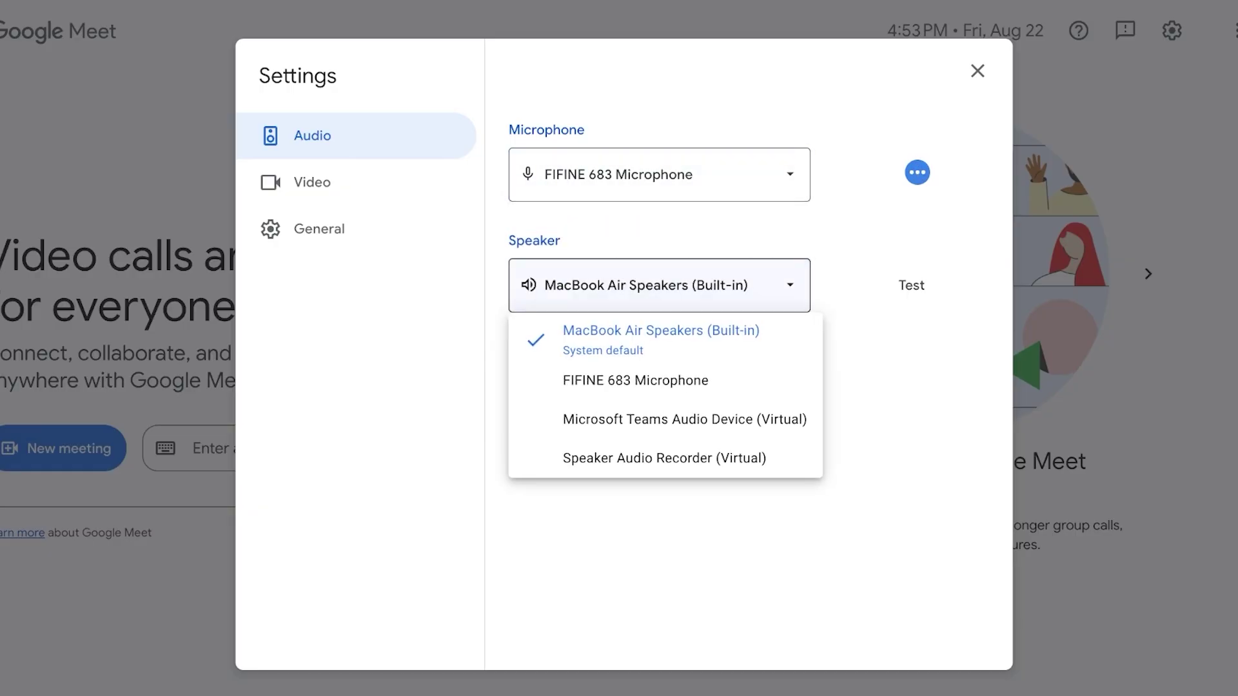
click(658, 285)
Review the video and general settings, including the Google Workspace smart features, and close the settings without changes.
click(312, 182)
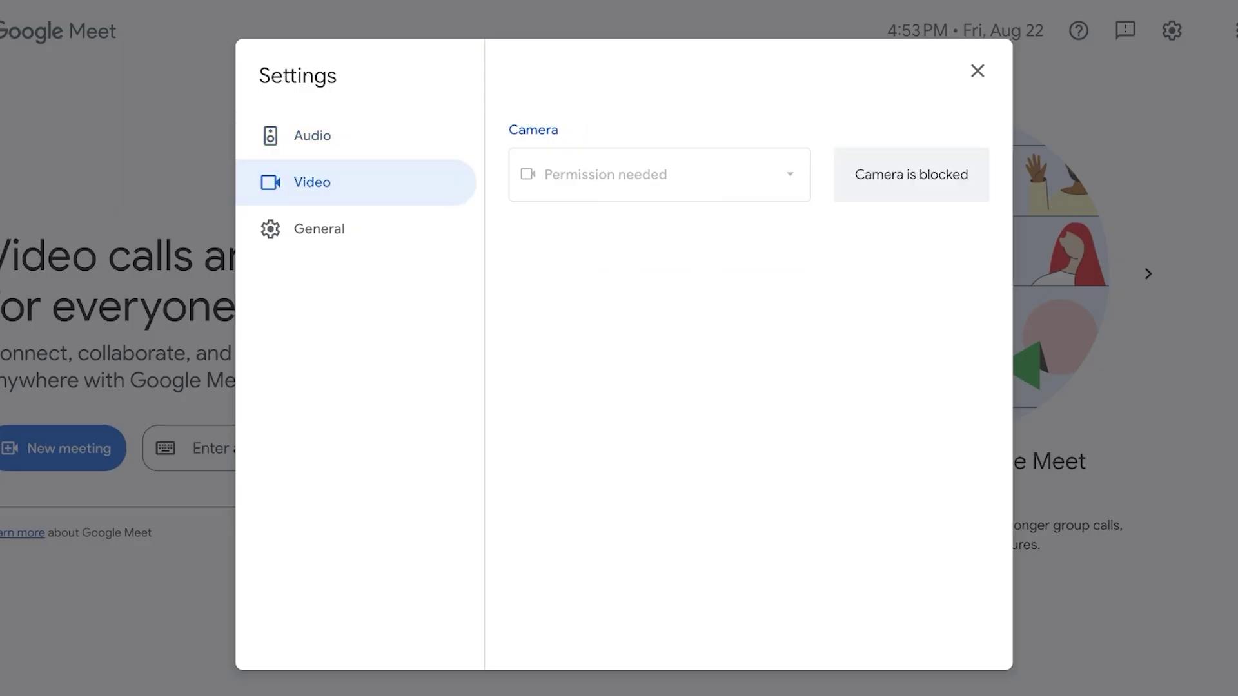
click(319, 229)
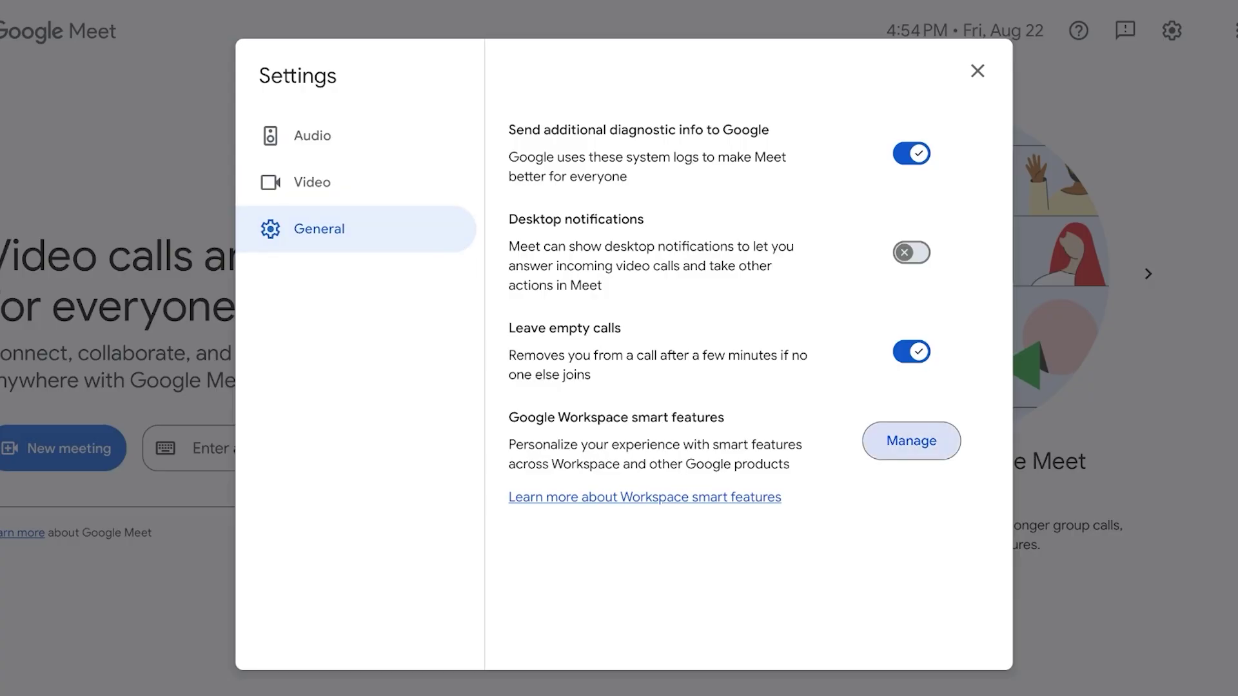
key(Return)
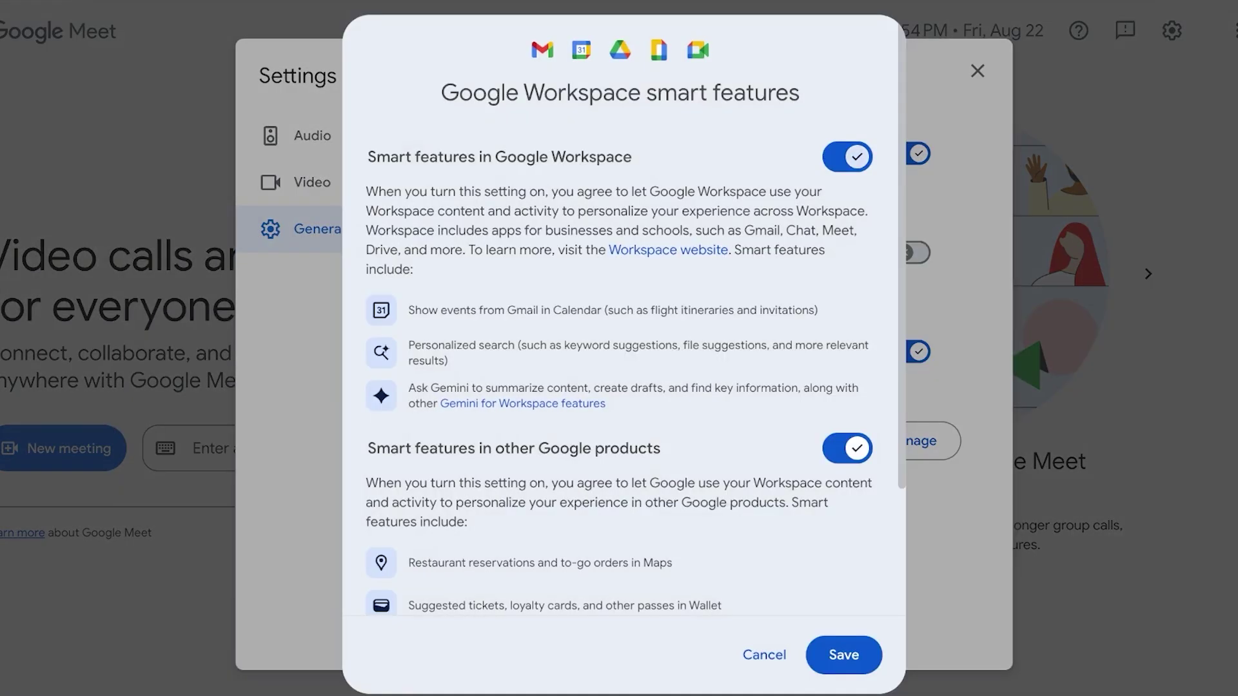
scroll(623, 316, down, 3)
scroll(623, 316, up, 3)
key(Escape)
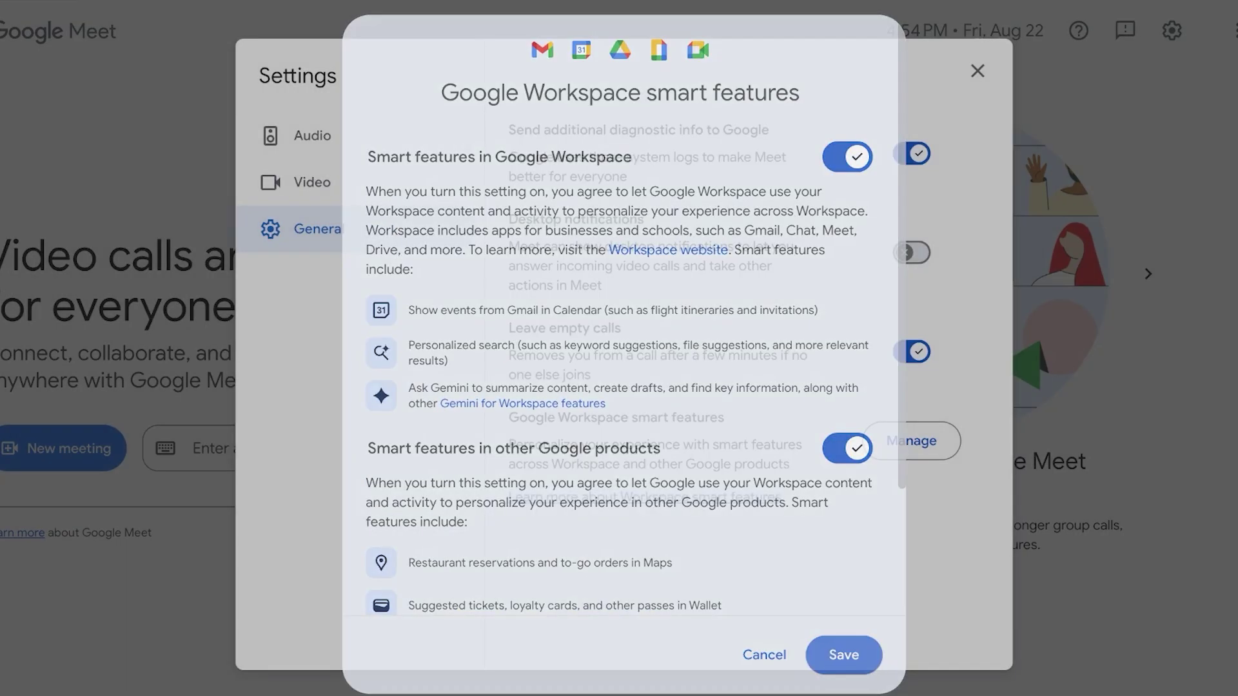
key(Escape)
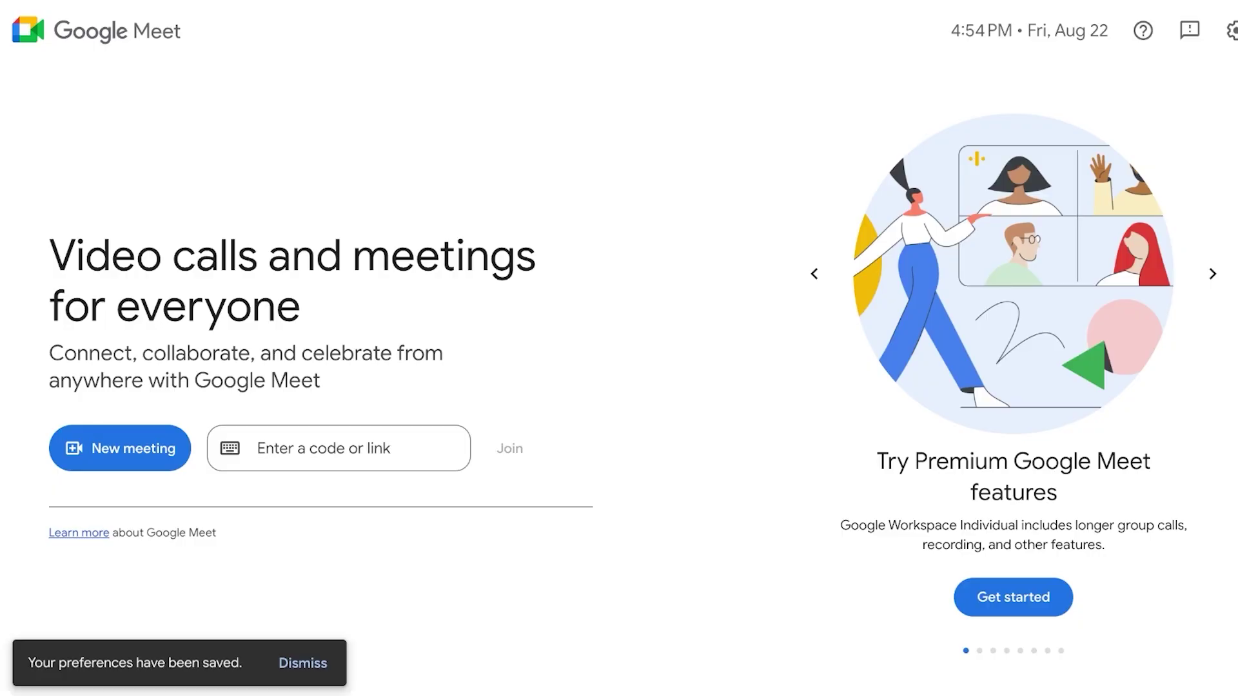
Start scheduling a new meeting in Google Calendar and title the event "SamOra Updates".
click(119, 448)
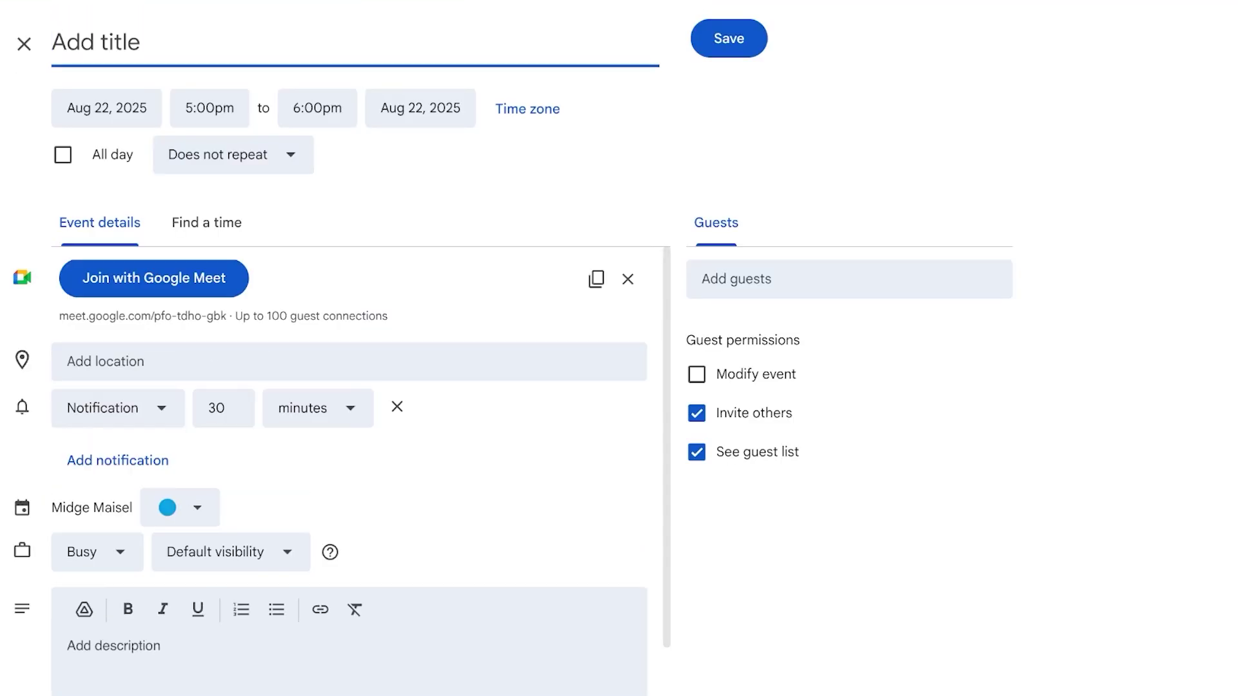
text(S)
key(BackSpace)
text(SamOra Busine)
key(BackSpace)
key(BackSpace)
key(BackSpace)
key(BackSpace)
key(BackSpace)
key(BackSpace)
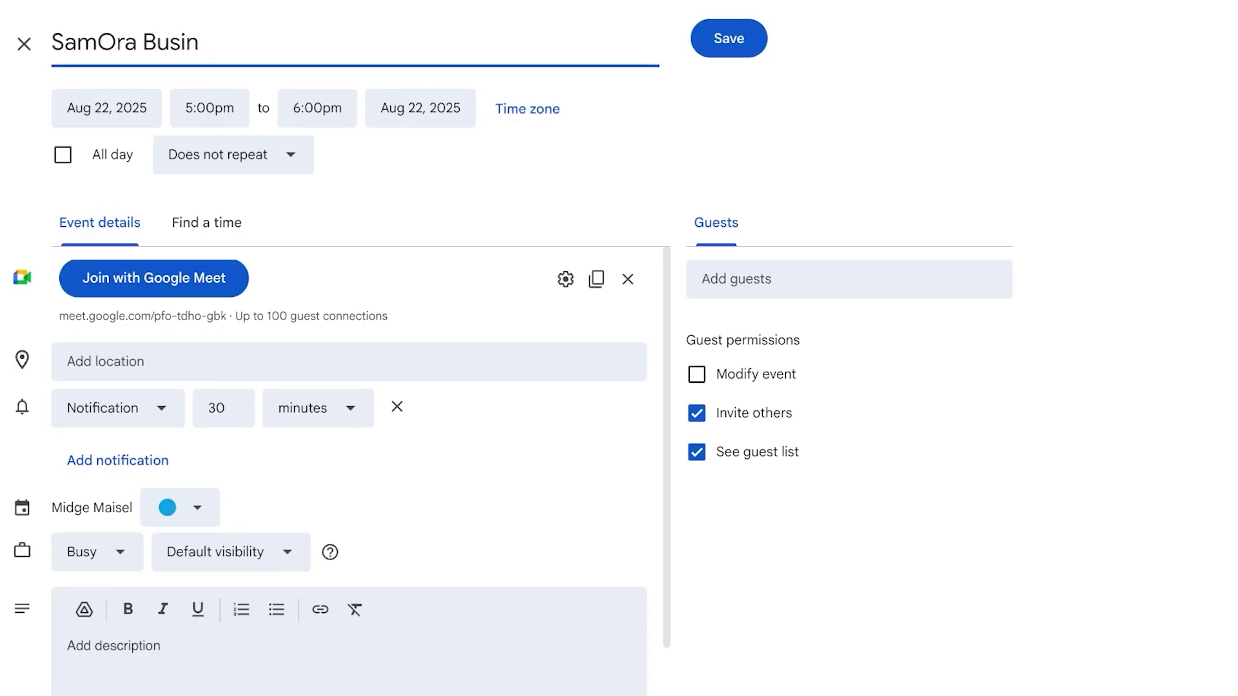
text(Updates)
Set the event date to Aug 25, 2025, starting at 11:00am and ending at 11:45am.
key(Tab)
click(122, 321)
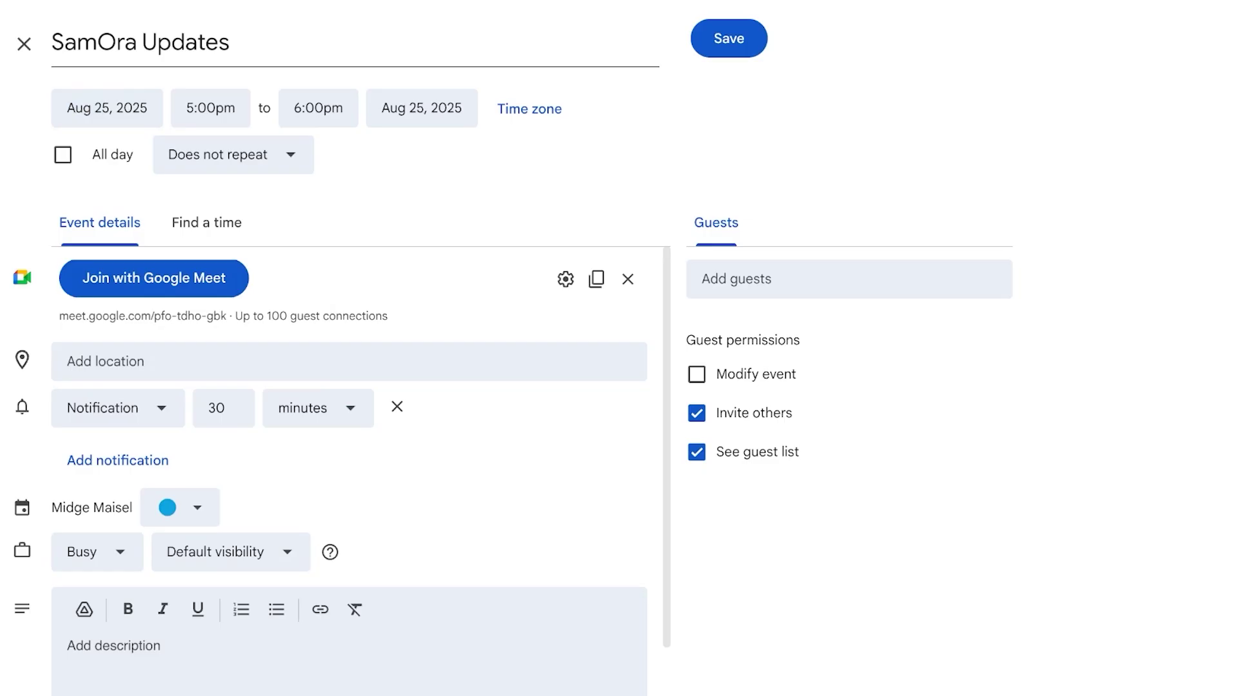
click(210, 108)
scroll(258, 193, up, 14)
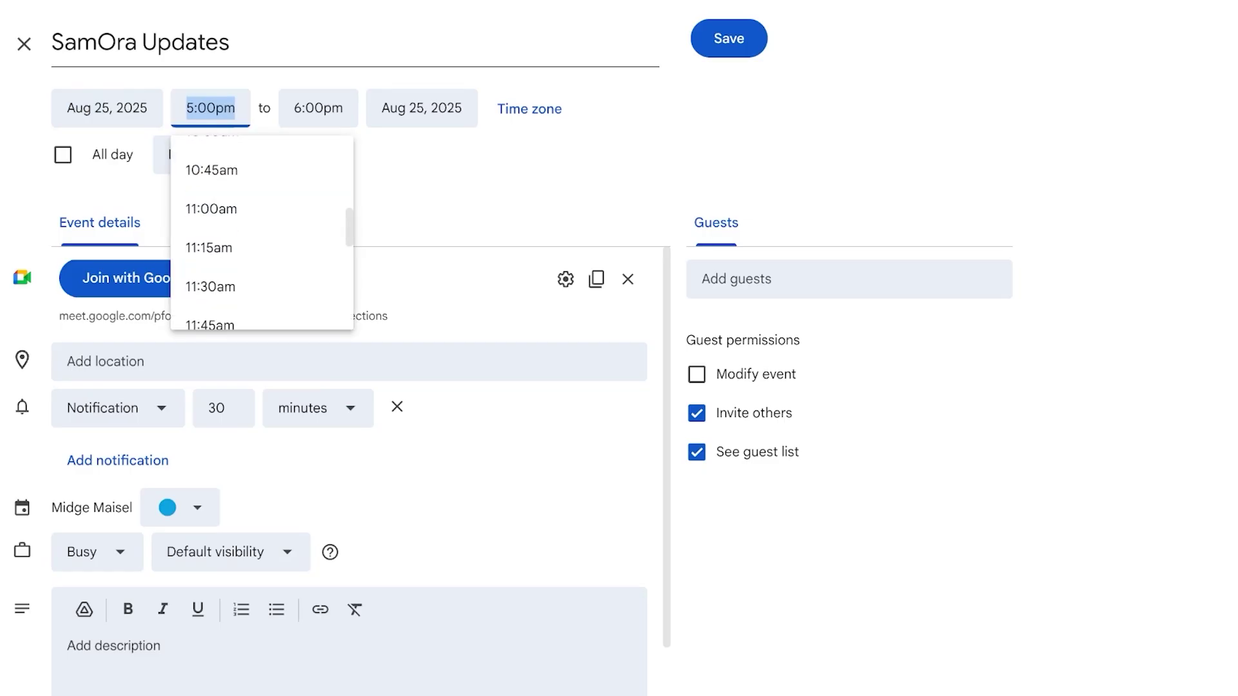
click(257, 209)
click(258, 209)
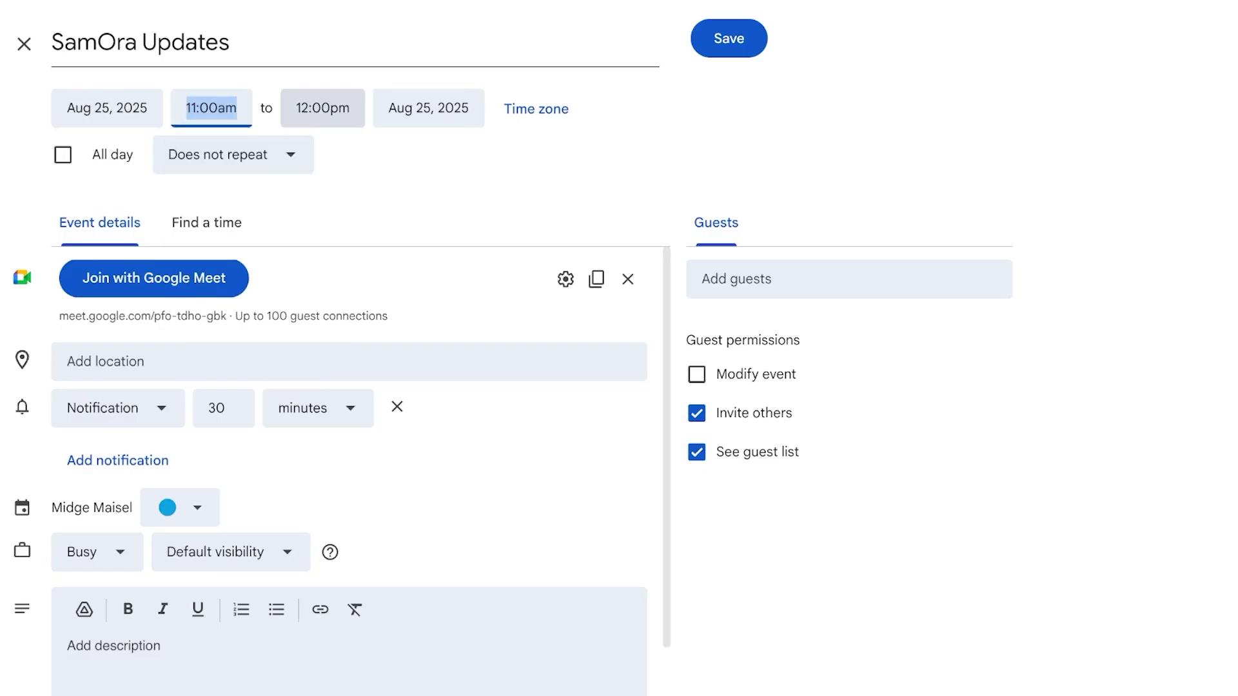
click(322, 107)
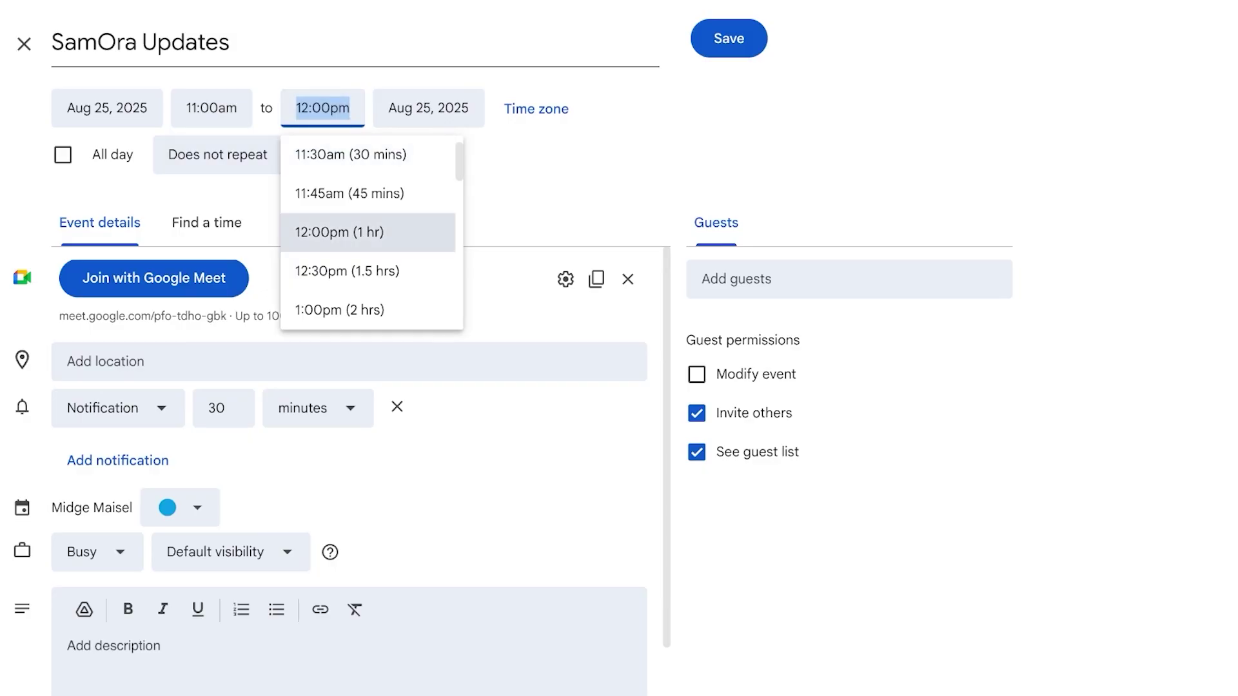
click(367, 194)
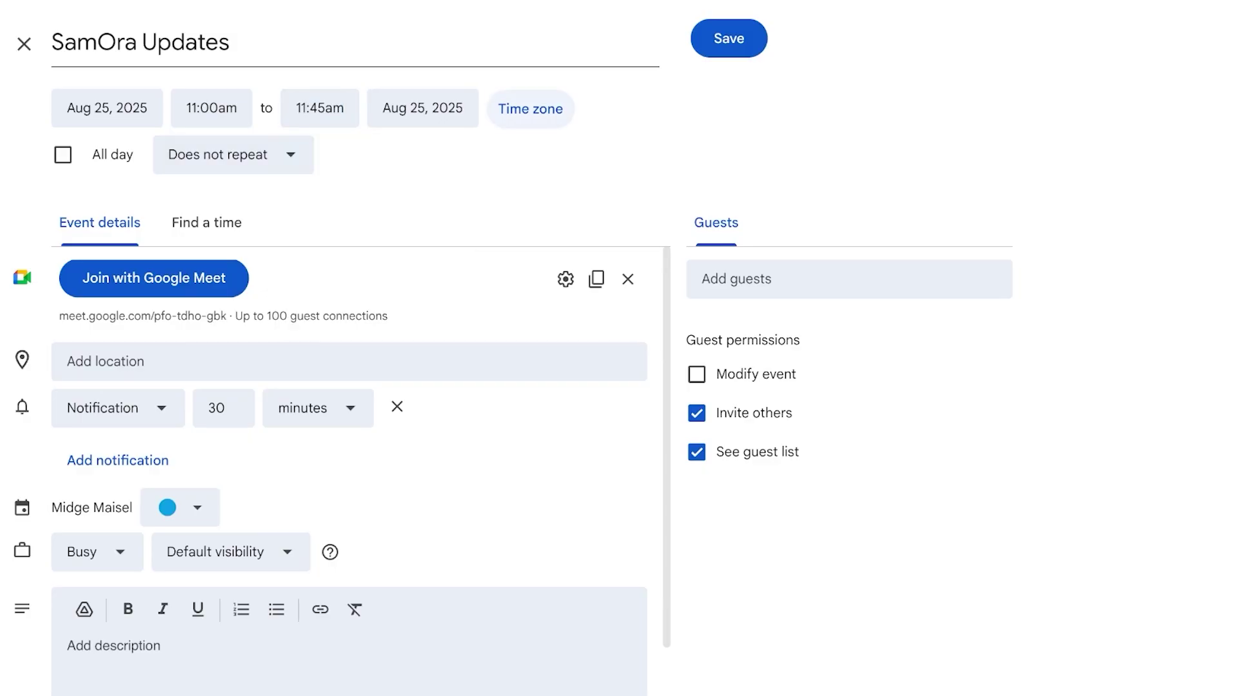
Apply separate start and end time zones, both (GMT+05:00) Pakistan Standard Time, and switch the all-day option on and off.
click(530, 108)
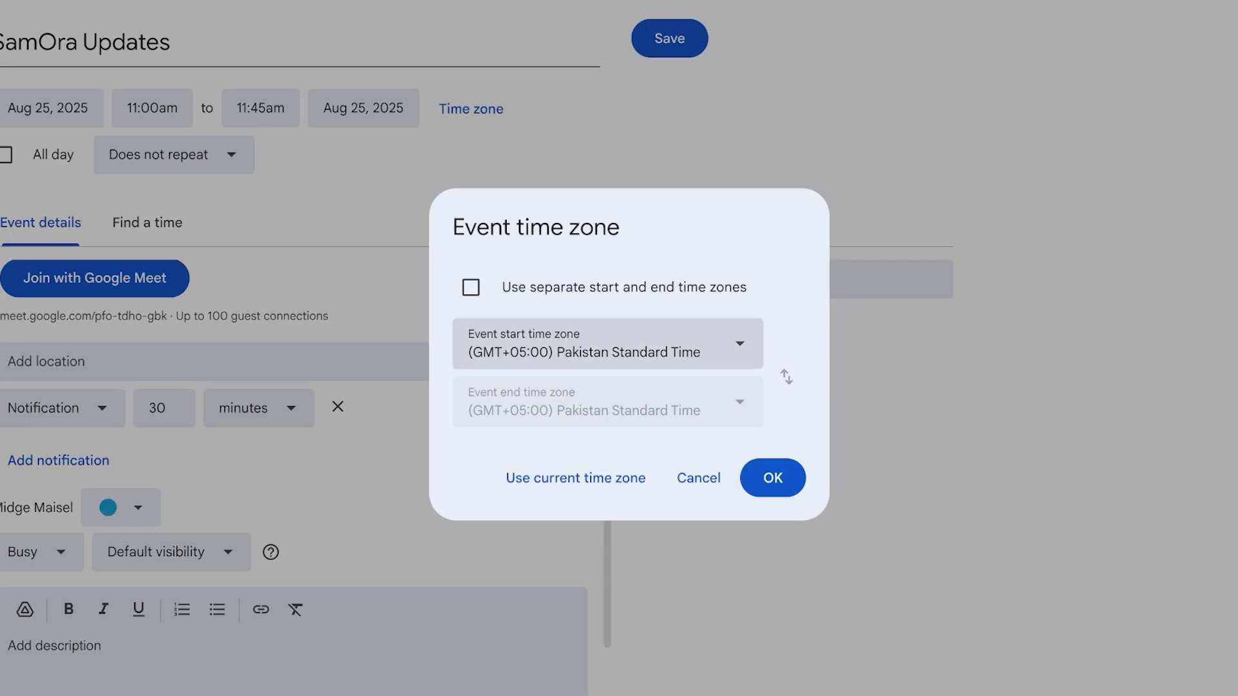
click(471, 287)
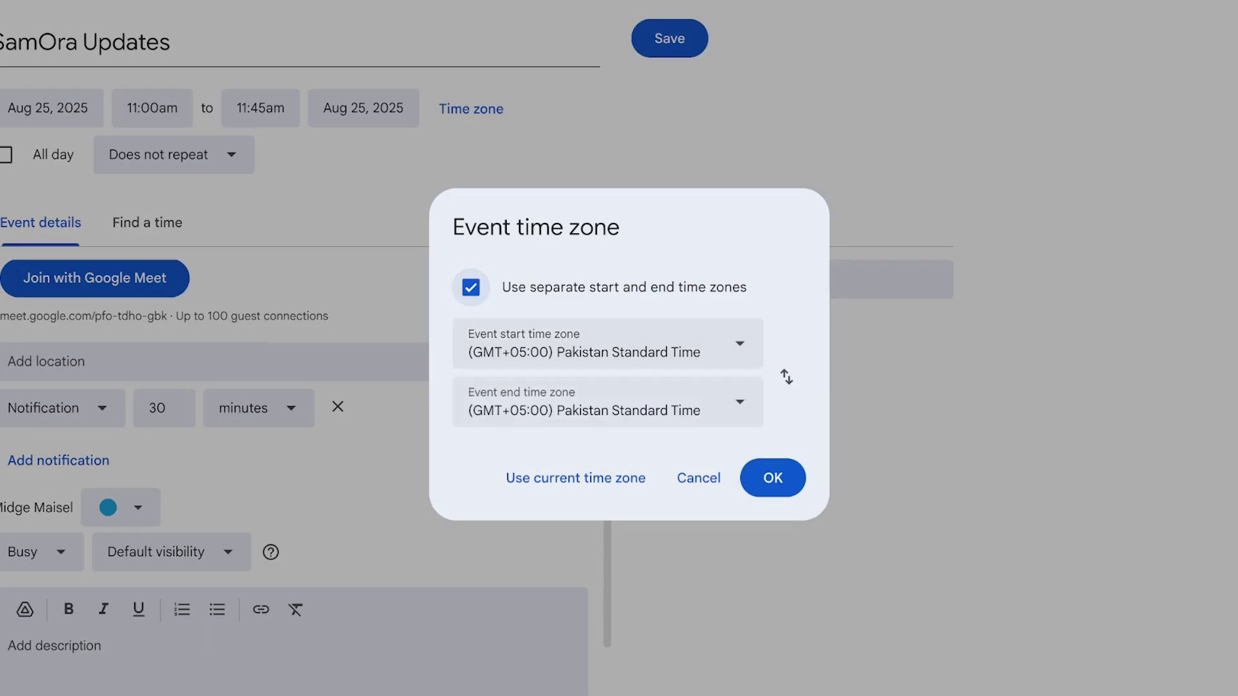
click(470, 287)
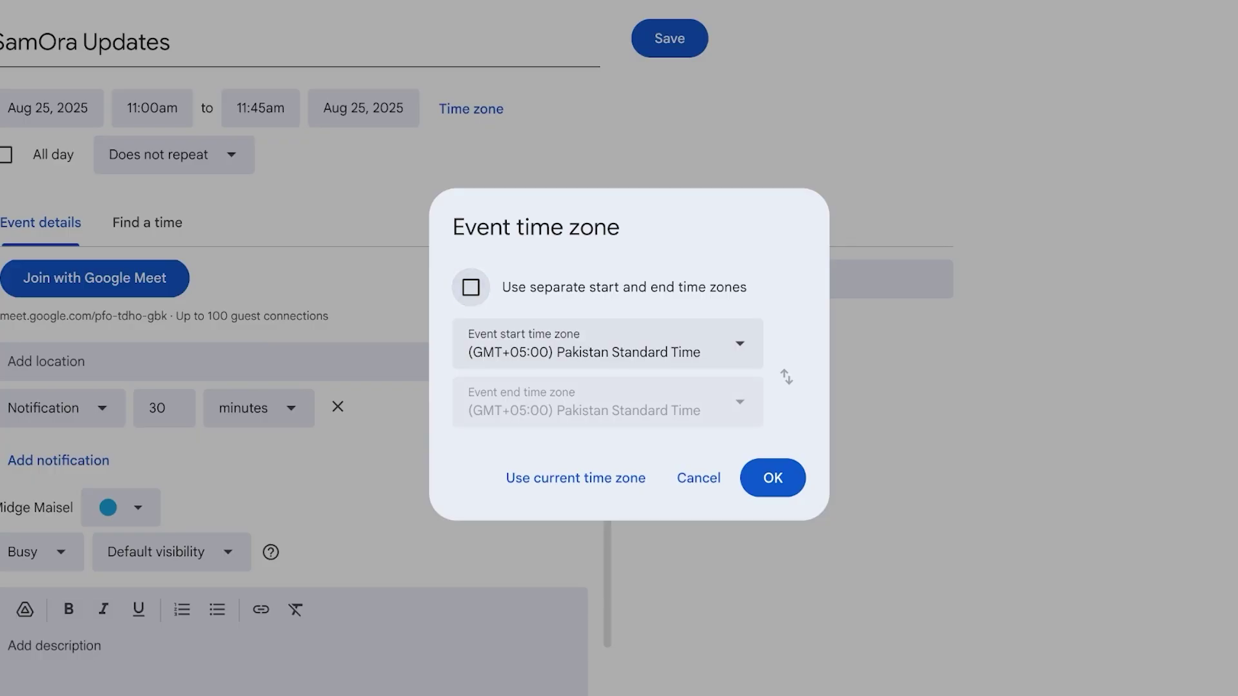
click(607, 343)
click(471, 287)
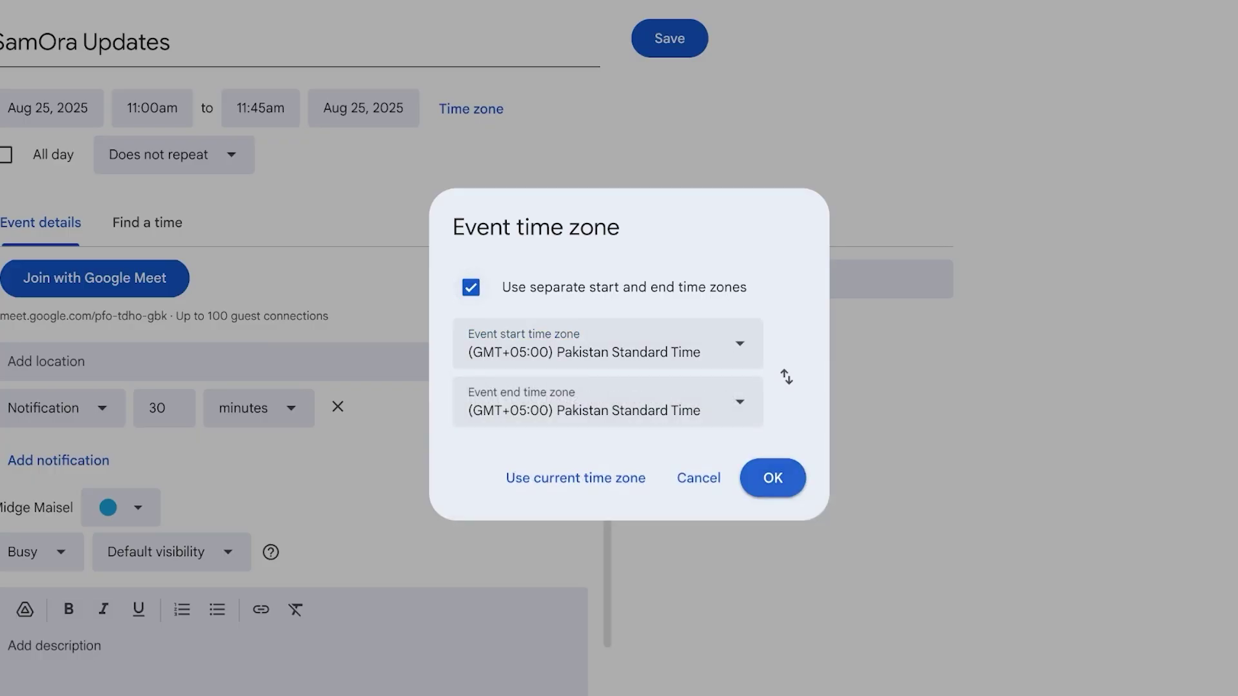
click(773, 477)
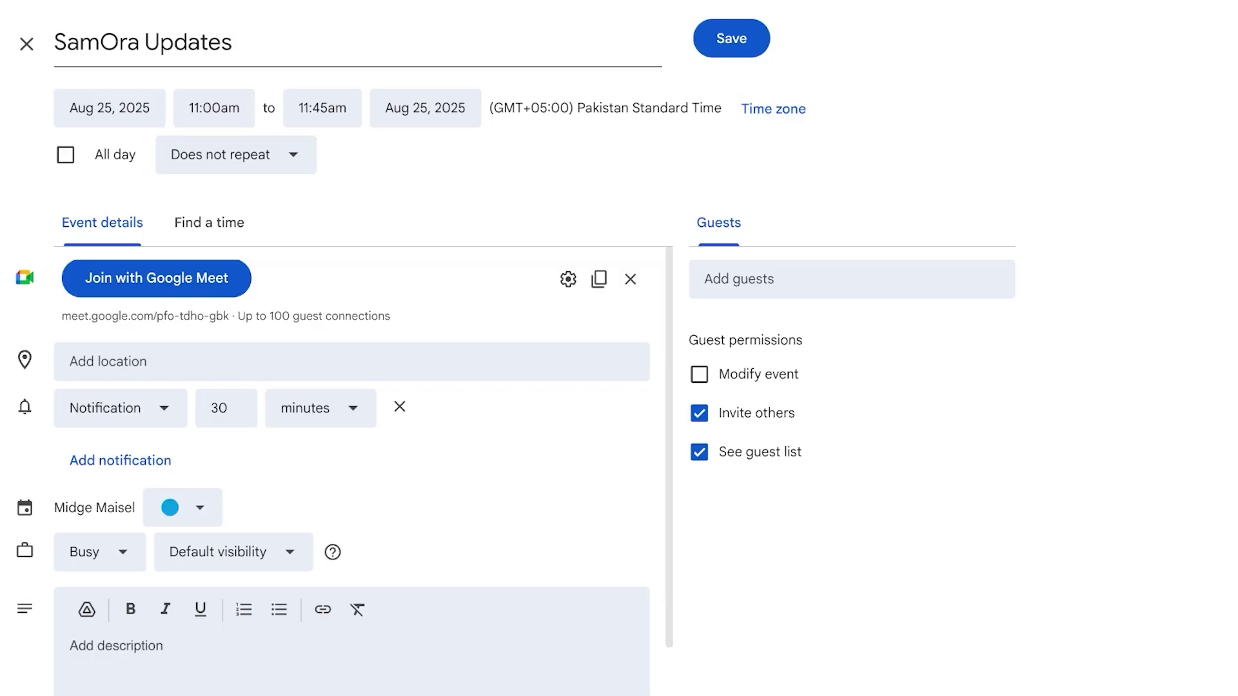
click(65, 155)
click(65, 155)
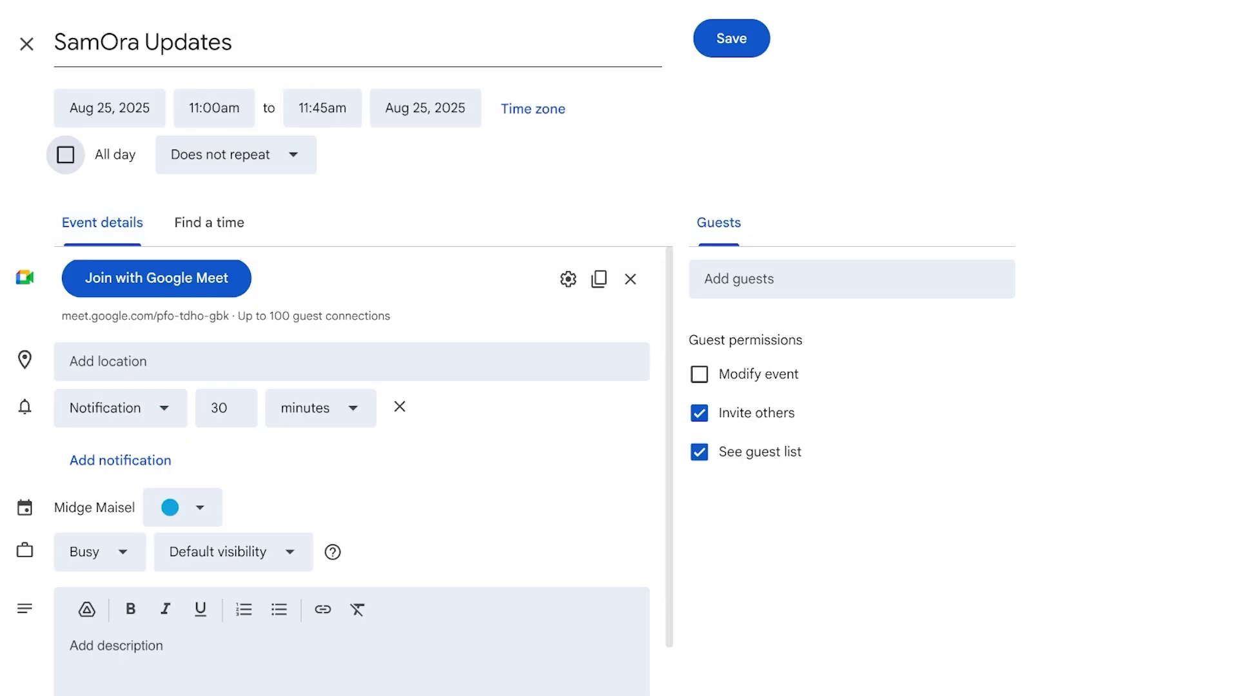
Confirm (GMT+05:00) Pakistan Standard Time as the event's time zone.
click(235, 155)
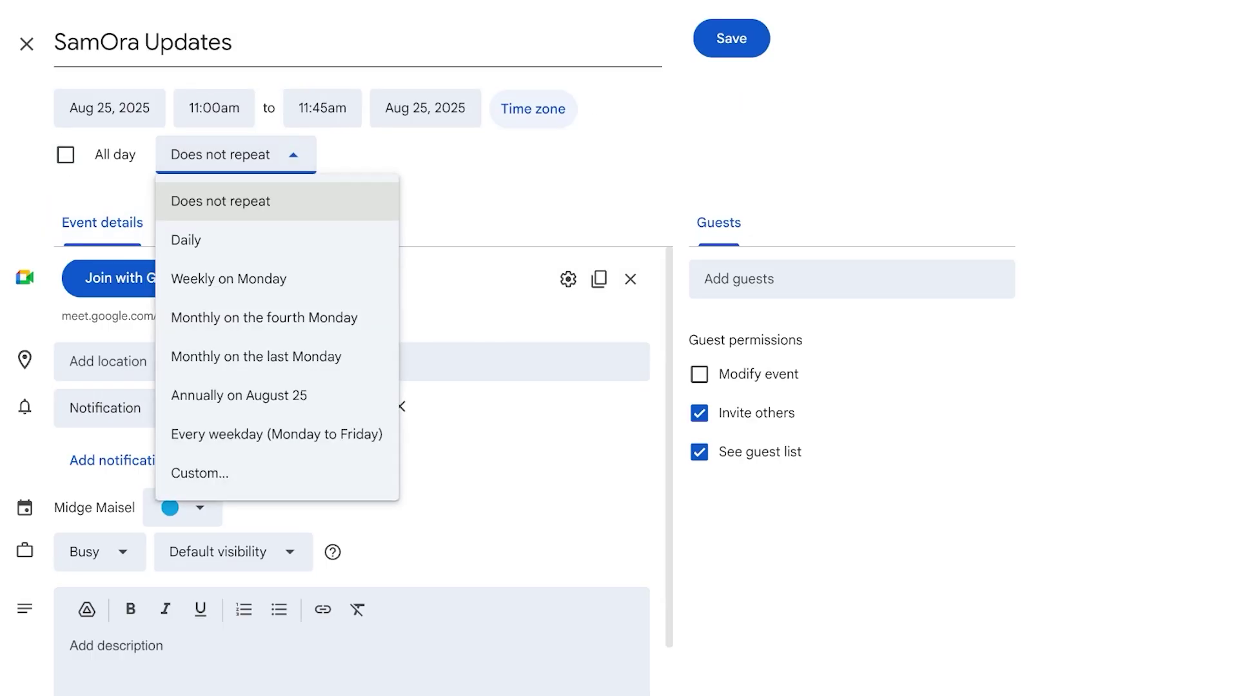
click(533, 108)
click(834, 478)
Examine the event's repeat options and the custom recurrence settings, leaving the event non-repeating.
click(235, 155)
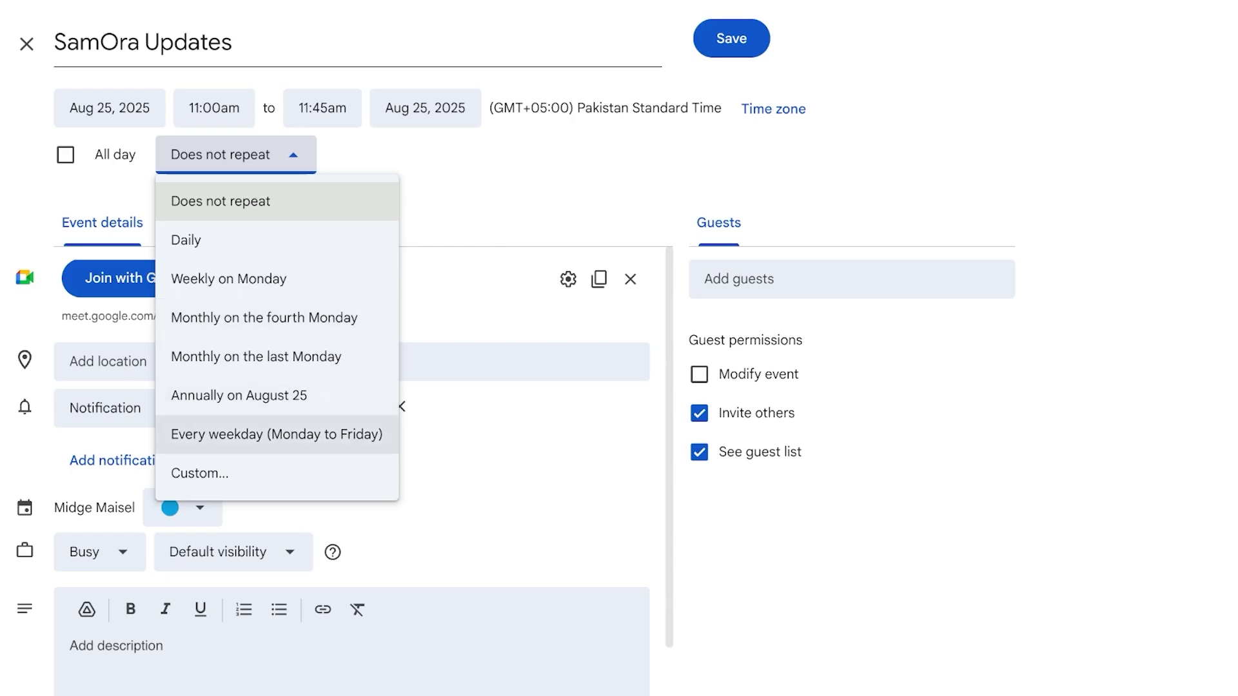
key(Return)
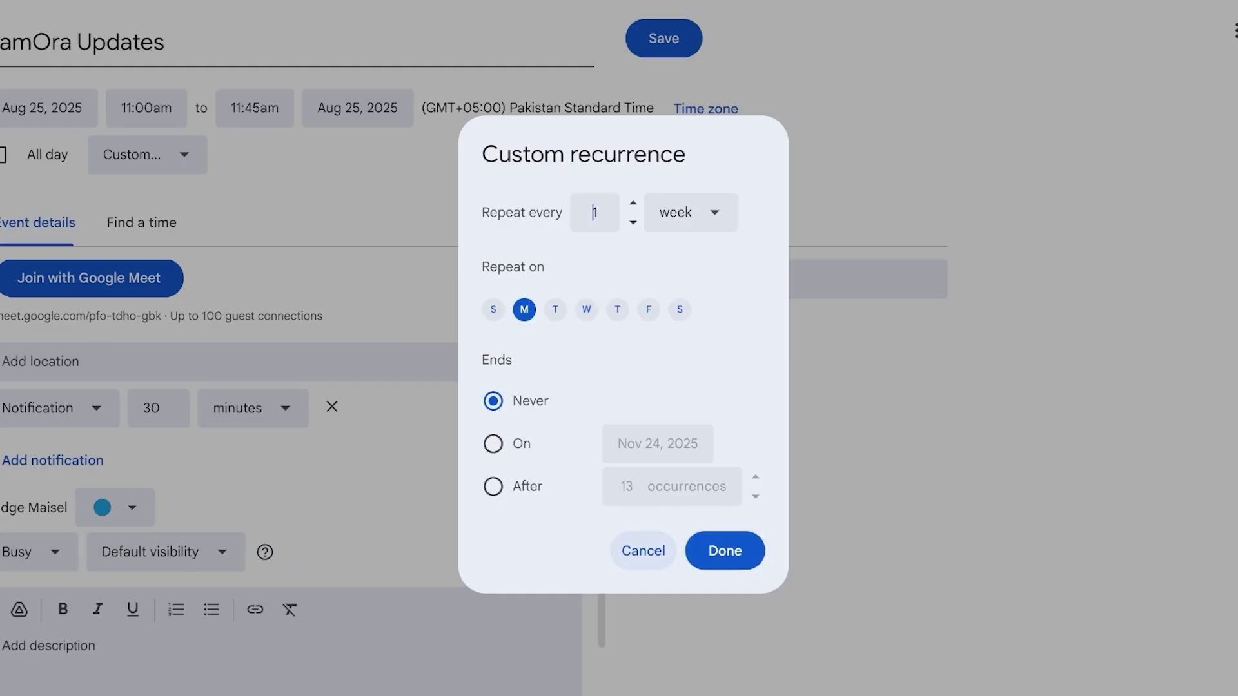
click(643, 550)
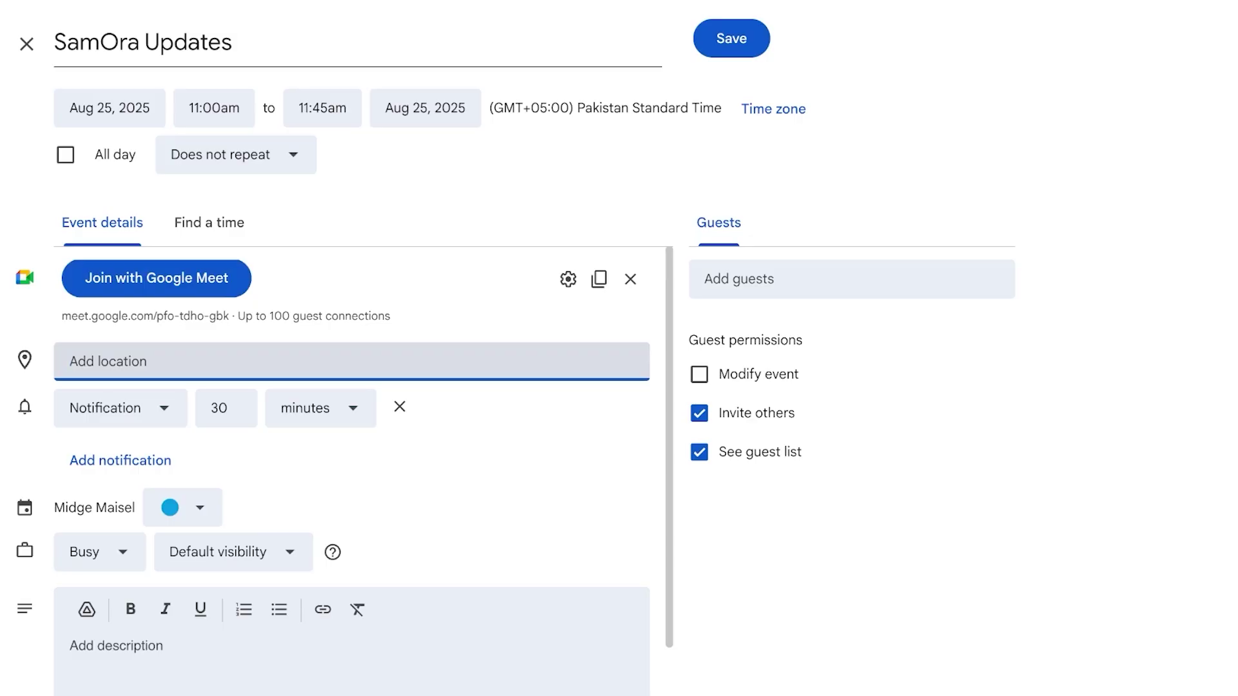
Replace the event's 30-minute notification with a 10-minute one, keeping Notification as the reminder type.
click(399, 407)
click(139, 410)
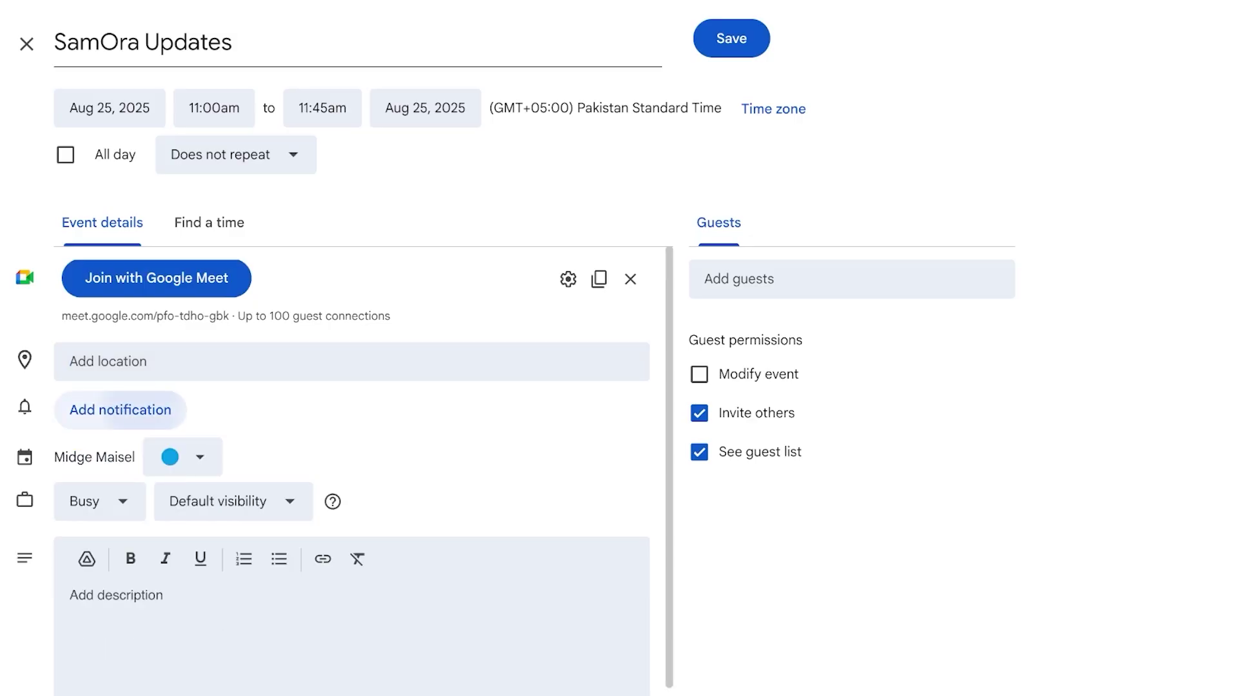
key(Return)
click(139, 409)
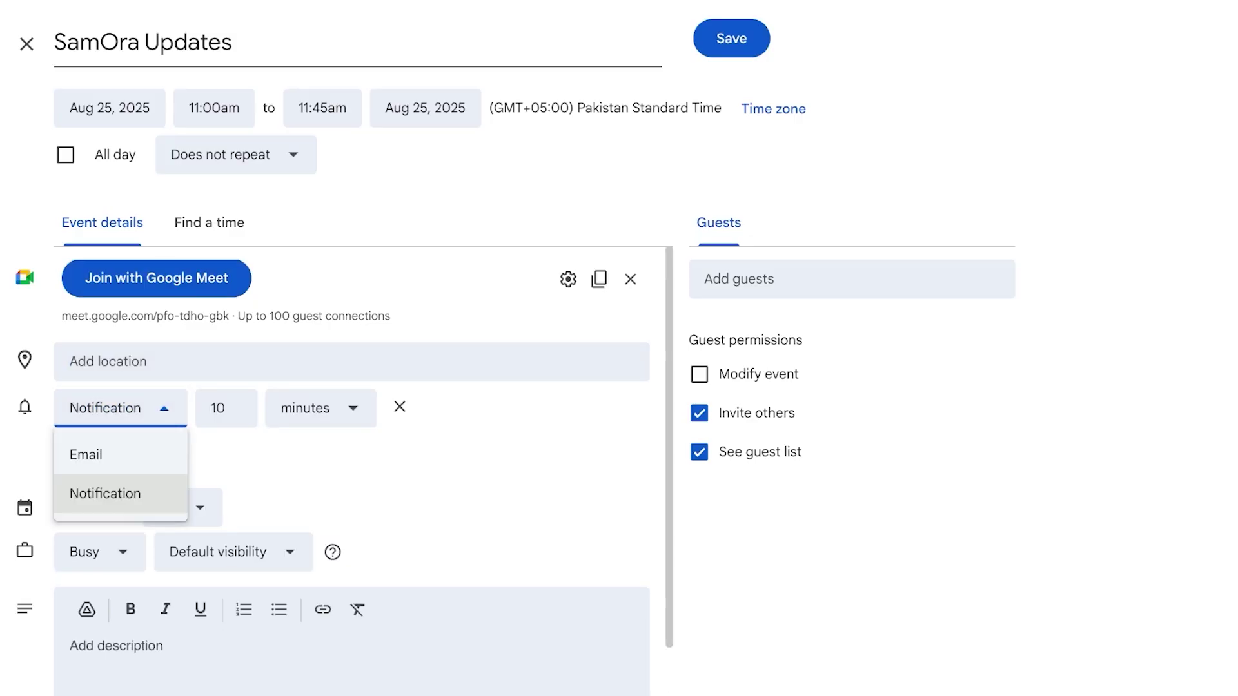
key(Escape)
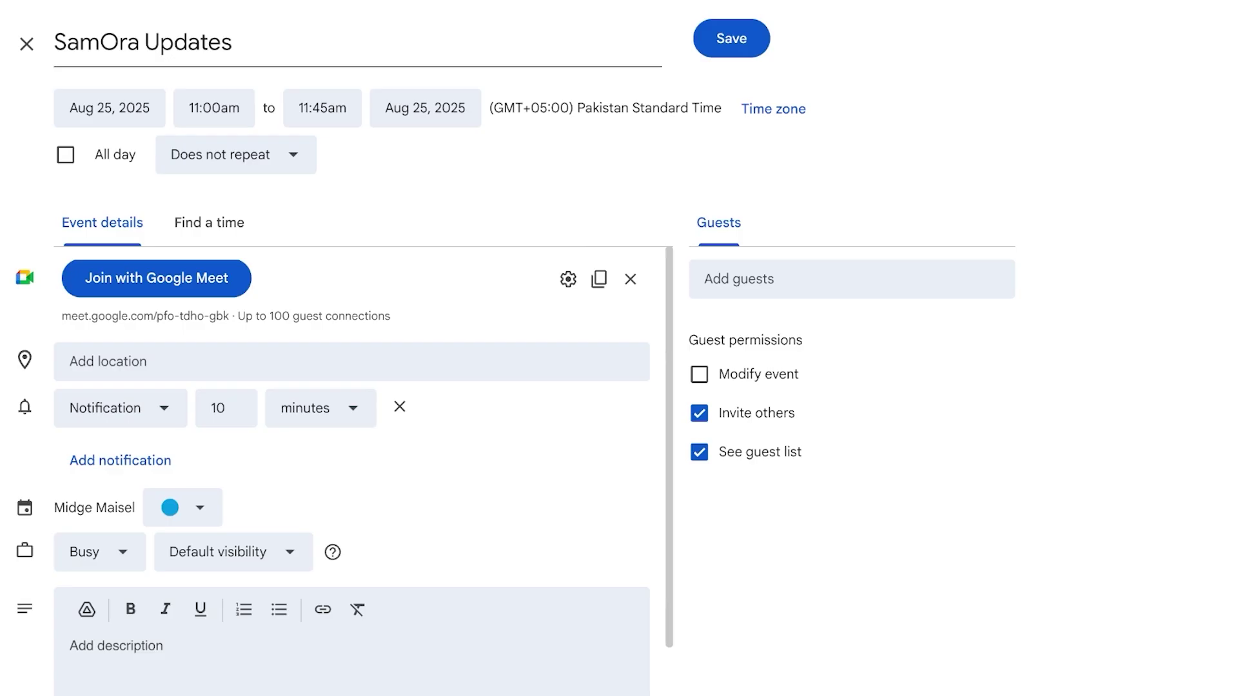
Set the event colour to Tomato, keeping the availability at Busy and the visibility at Default visibility.
click(183, 507)
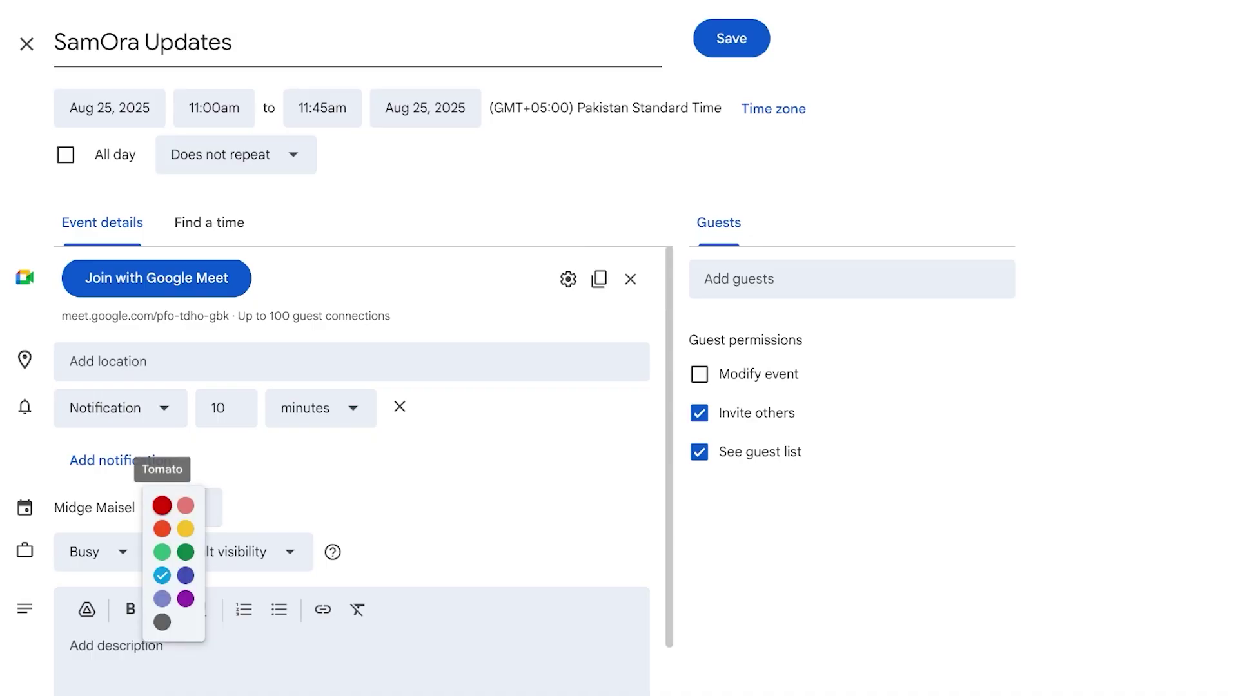
click(162, 505)
scroll(182, 507, down, 1)
click(100, 470)
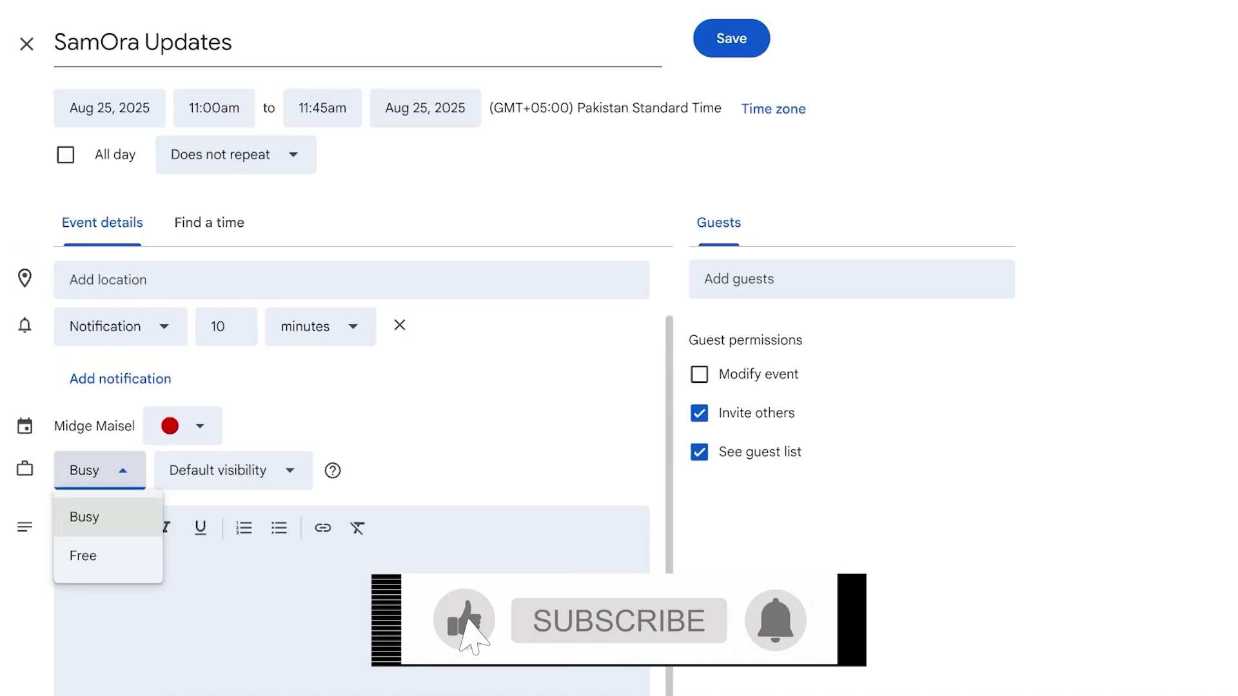
click(93, 516)
click(234, 469)
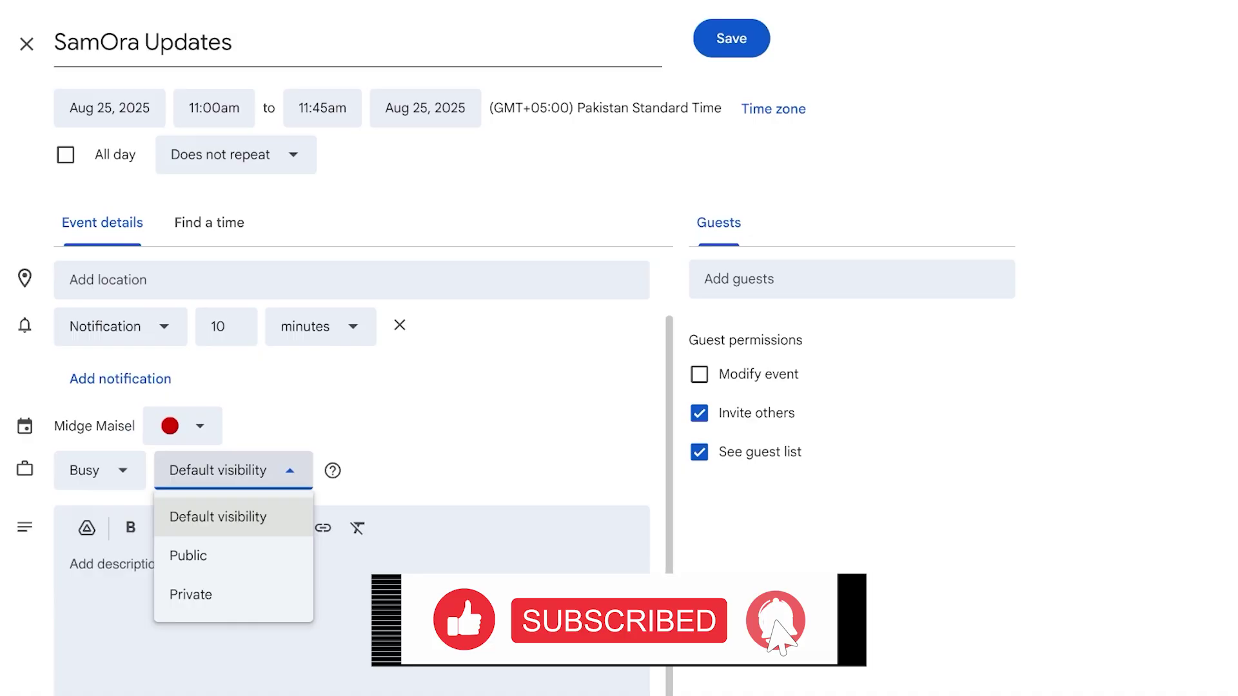
key(Escape)
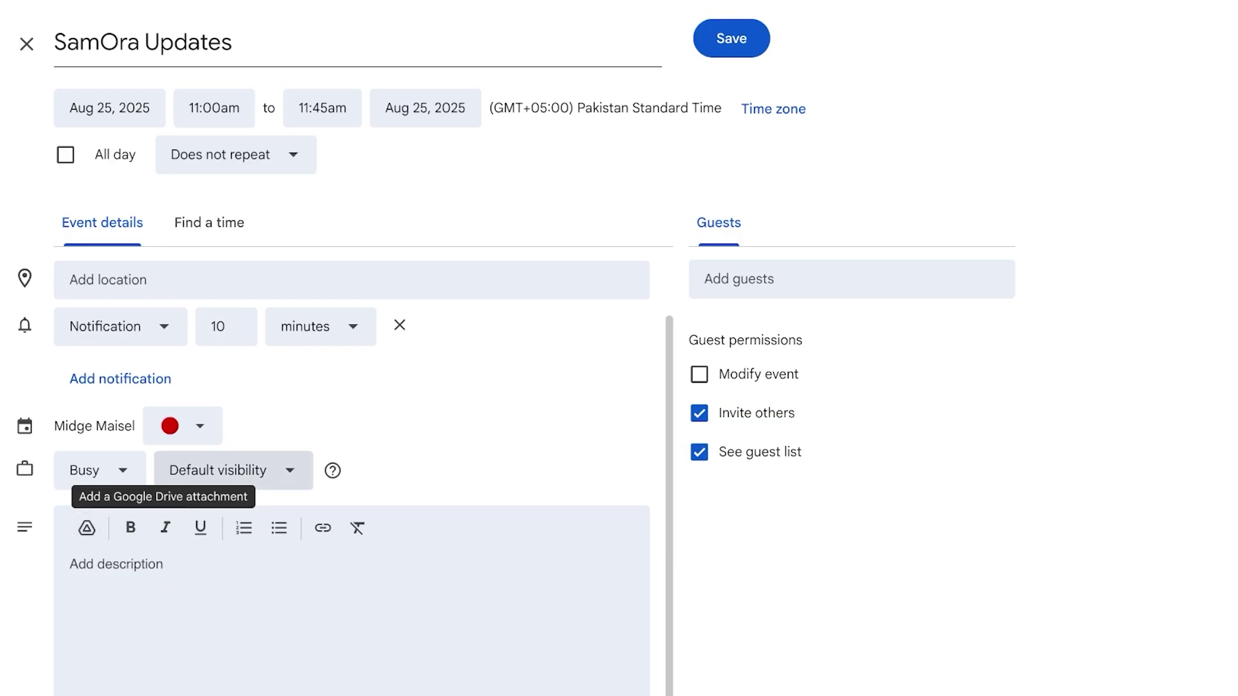
Add the second suggested contact as a guest, and switch their attendance to optional and back to required.
click(851, 278)
key(Up)
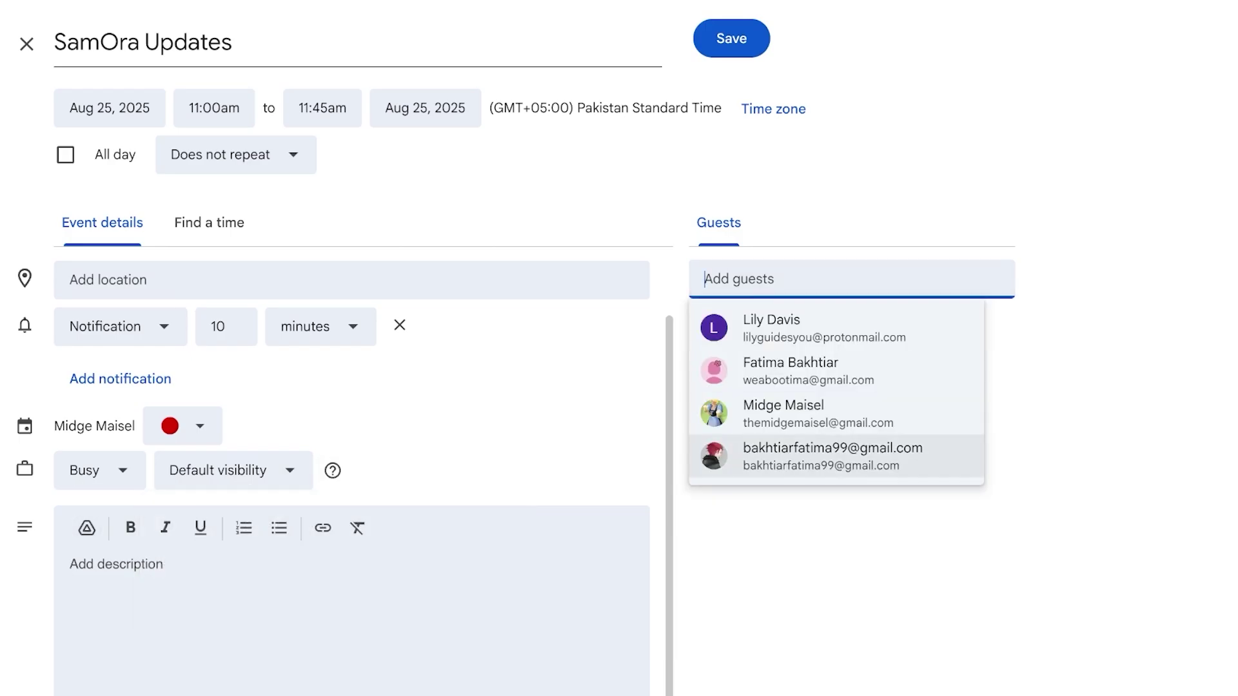
key(Down)
key(Down)
key(Return)
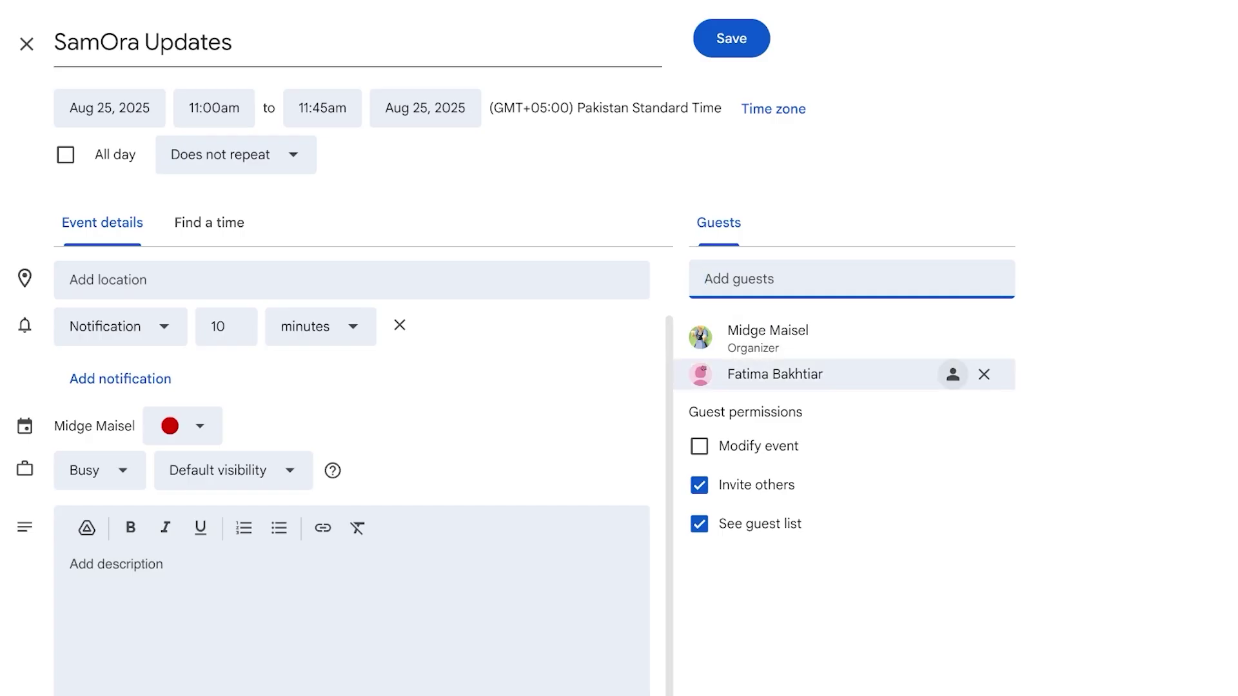
click(953, 374)
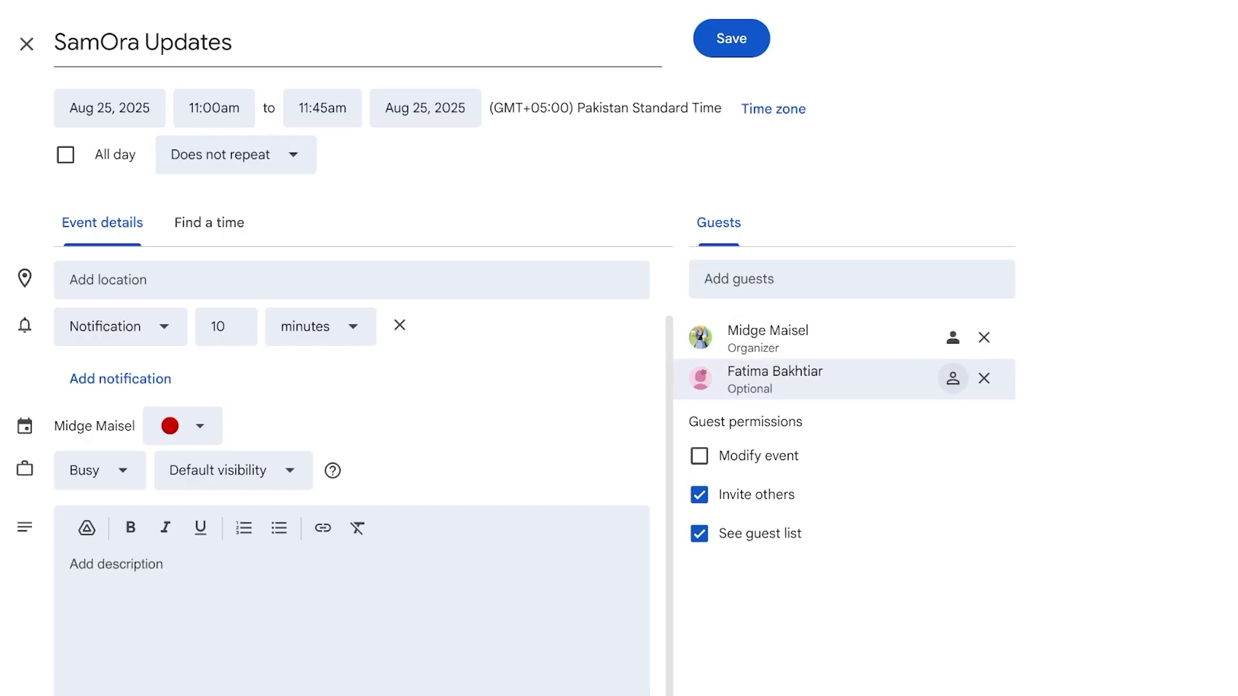
click(952, 379)
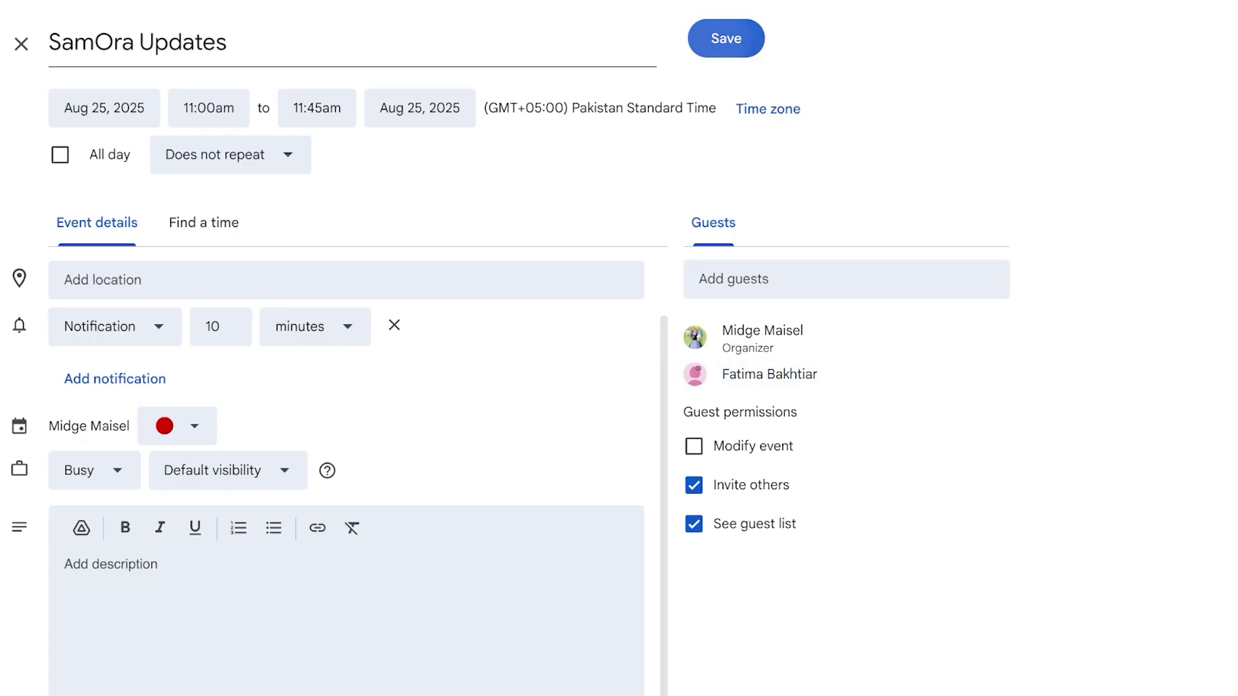
Save the SamOra Updates event and send the invitation emails to the guests.
click(731, 38)
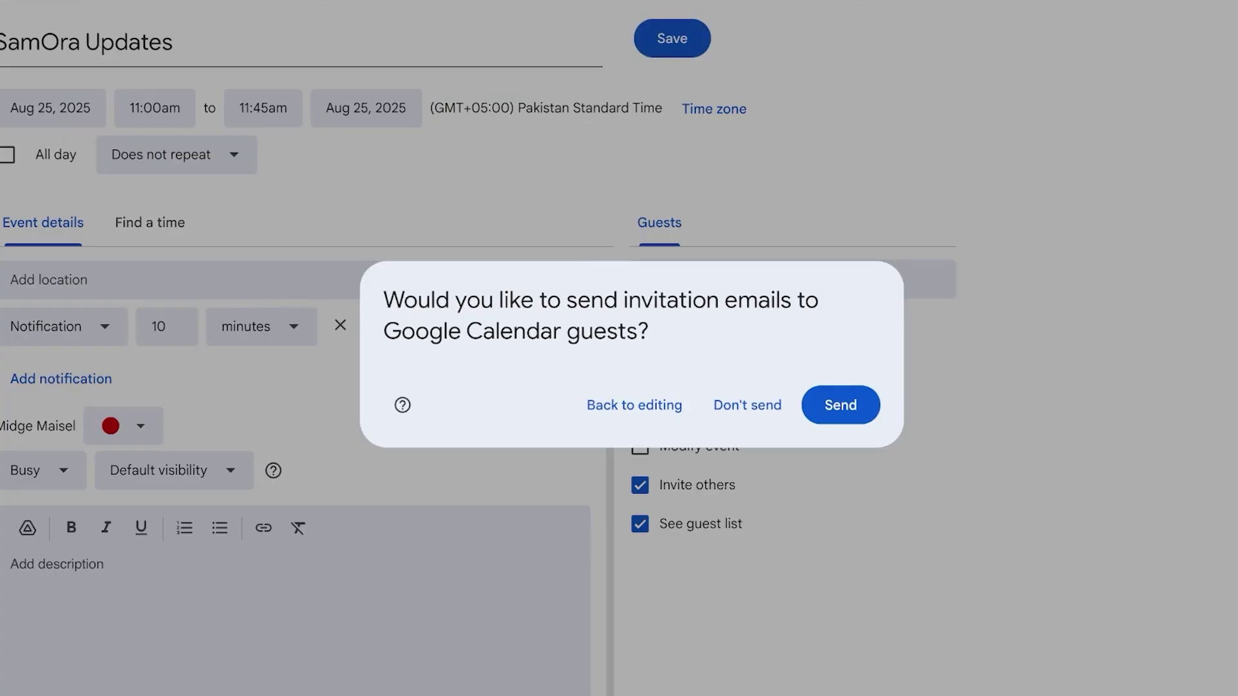
click(840, 404)
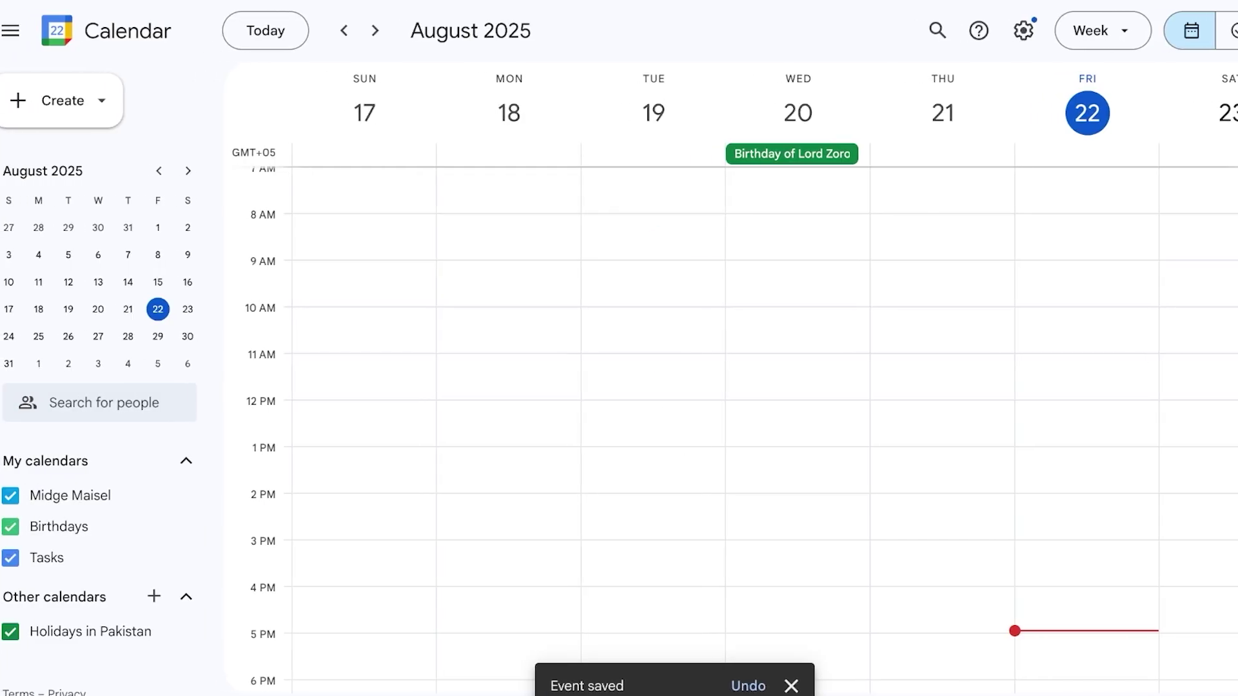
scroll(737, 430, down, 3)
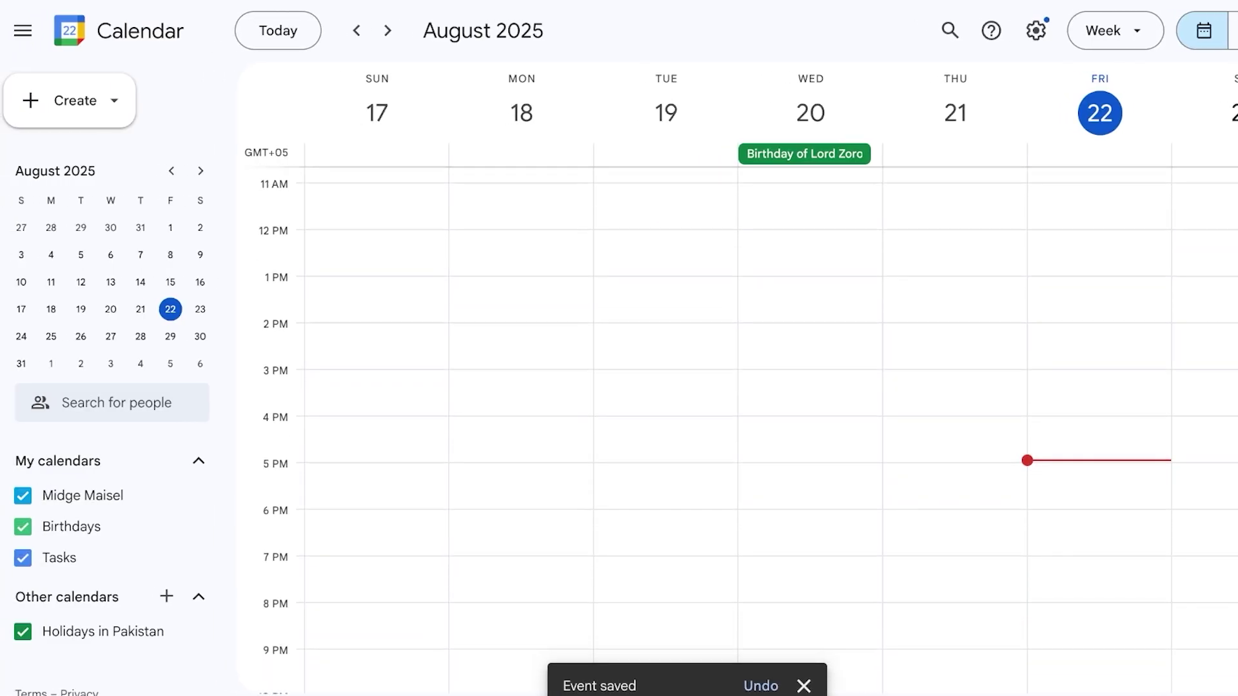
scroll(748, 425, down, 1)
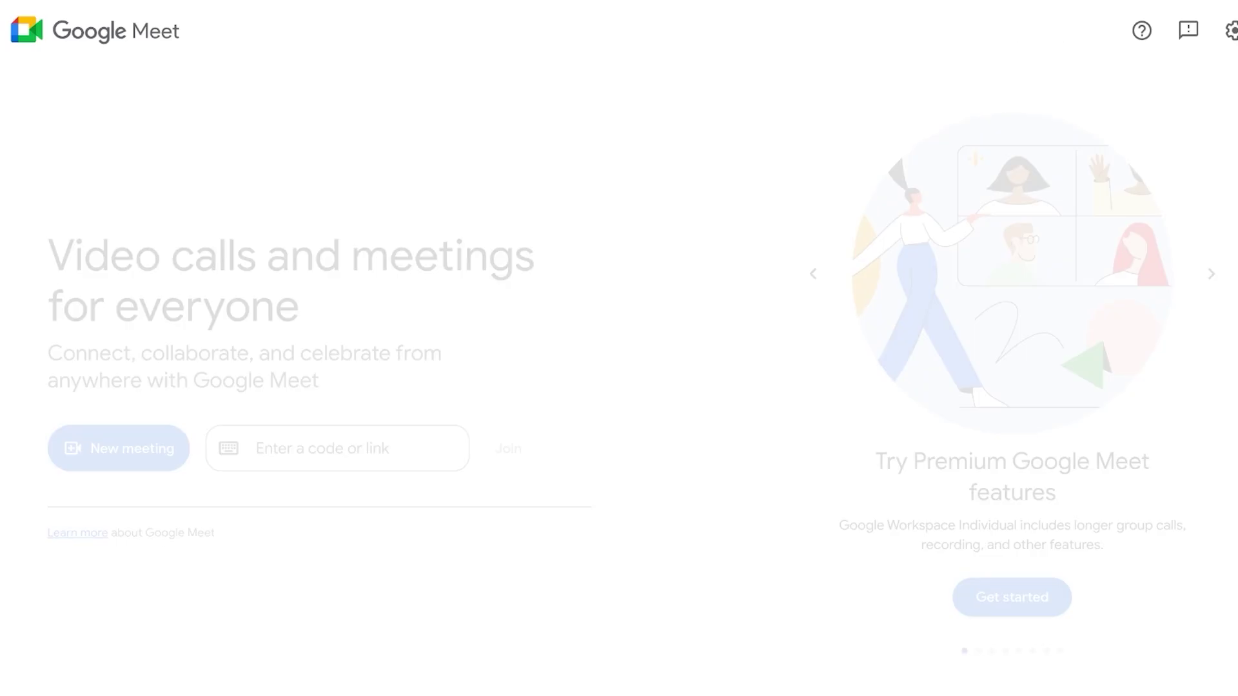
Create a meeting for later in Google Meet and copy its joining link.
click(118, 448)
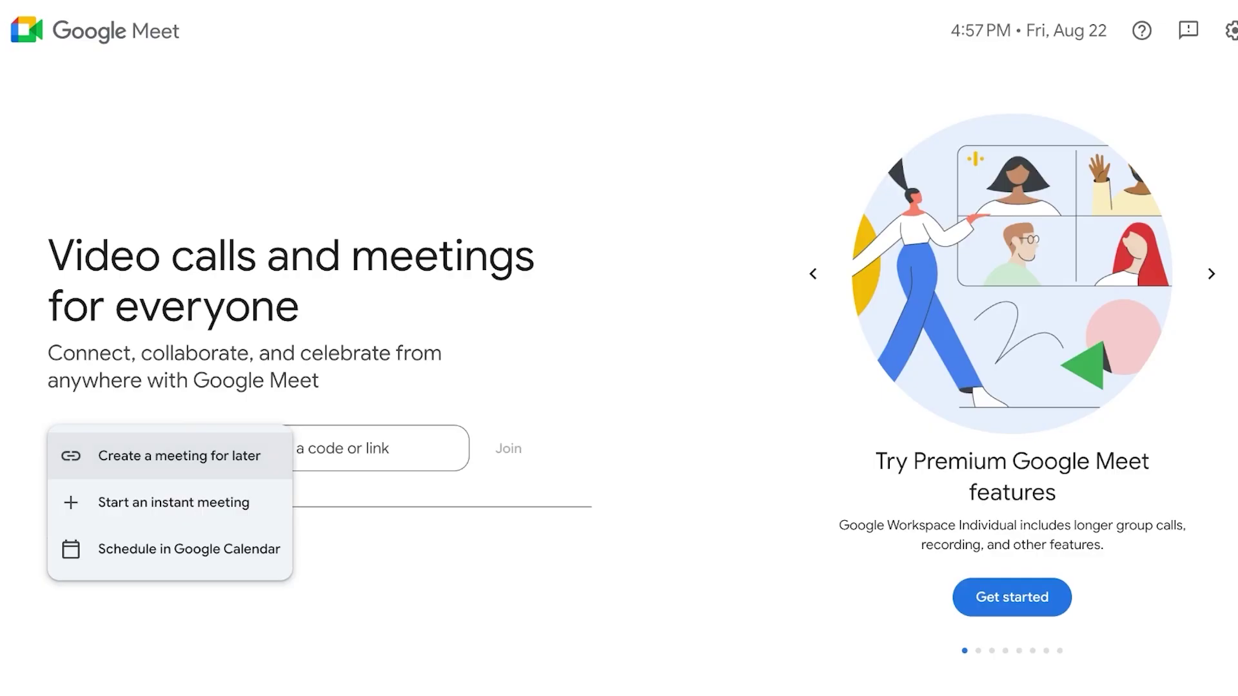
click(179, 456)
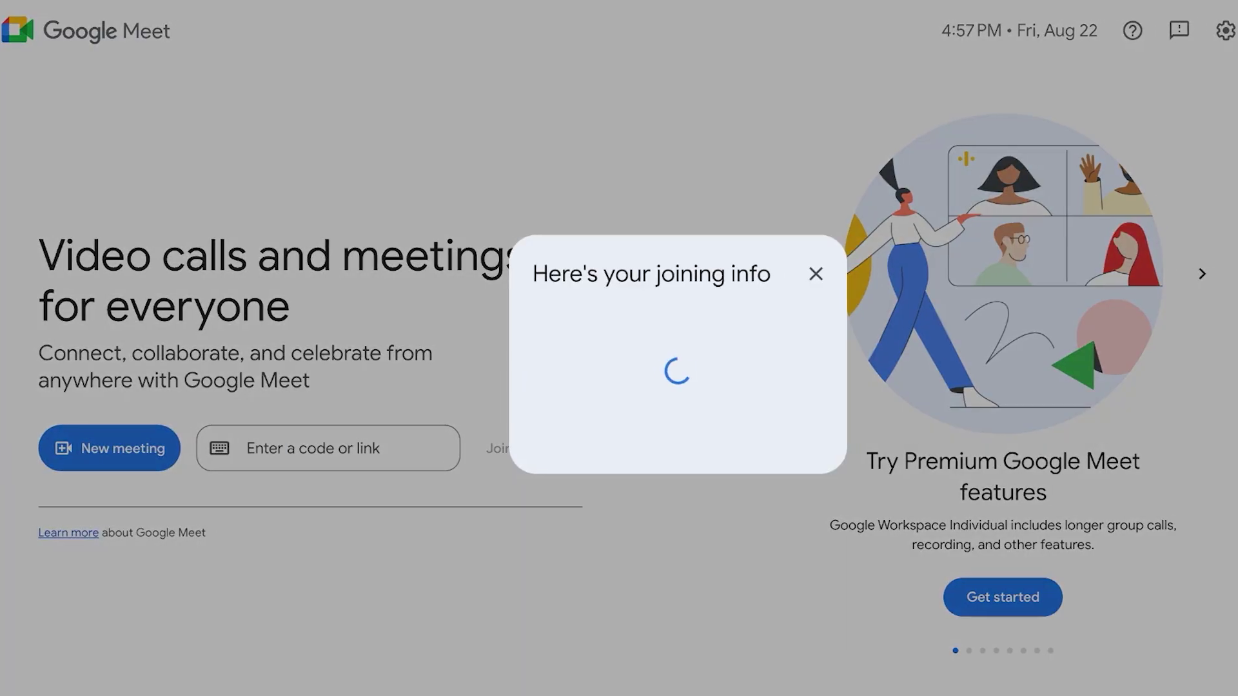
click(749, 407)
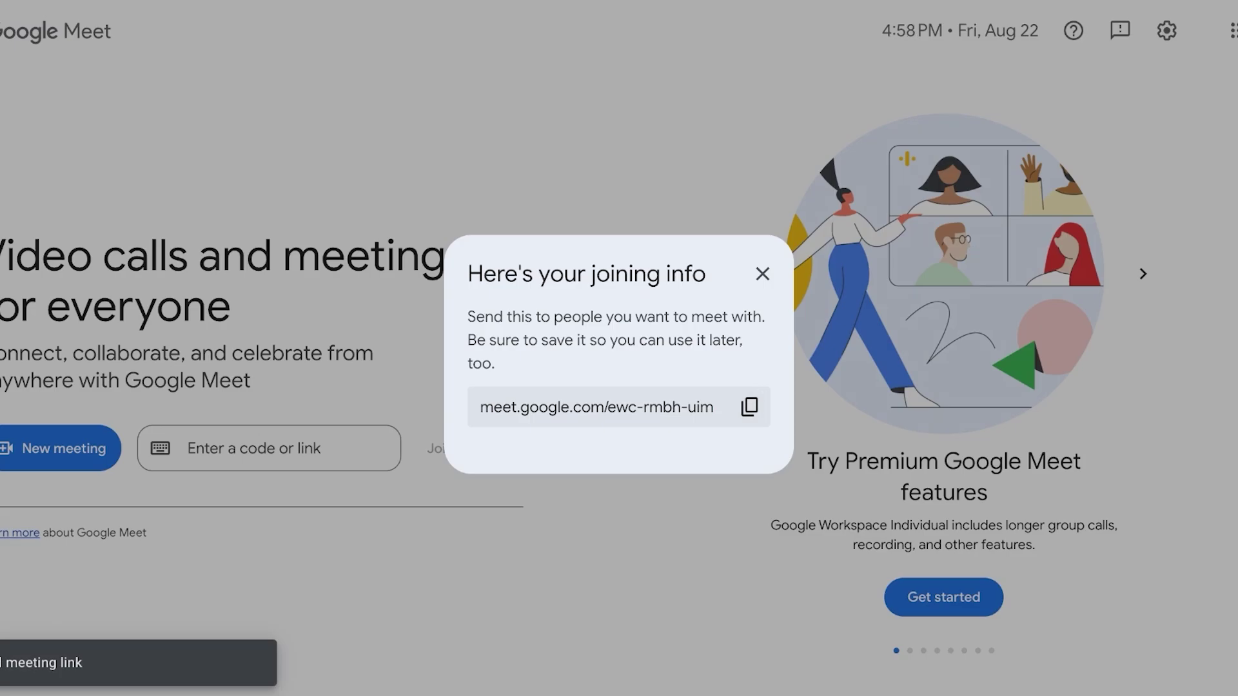
click(749, 406)
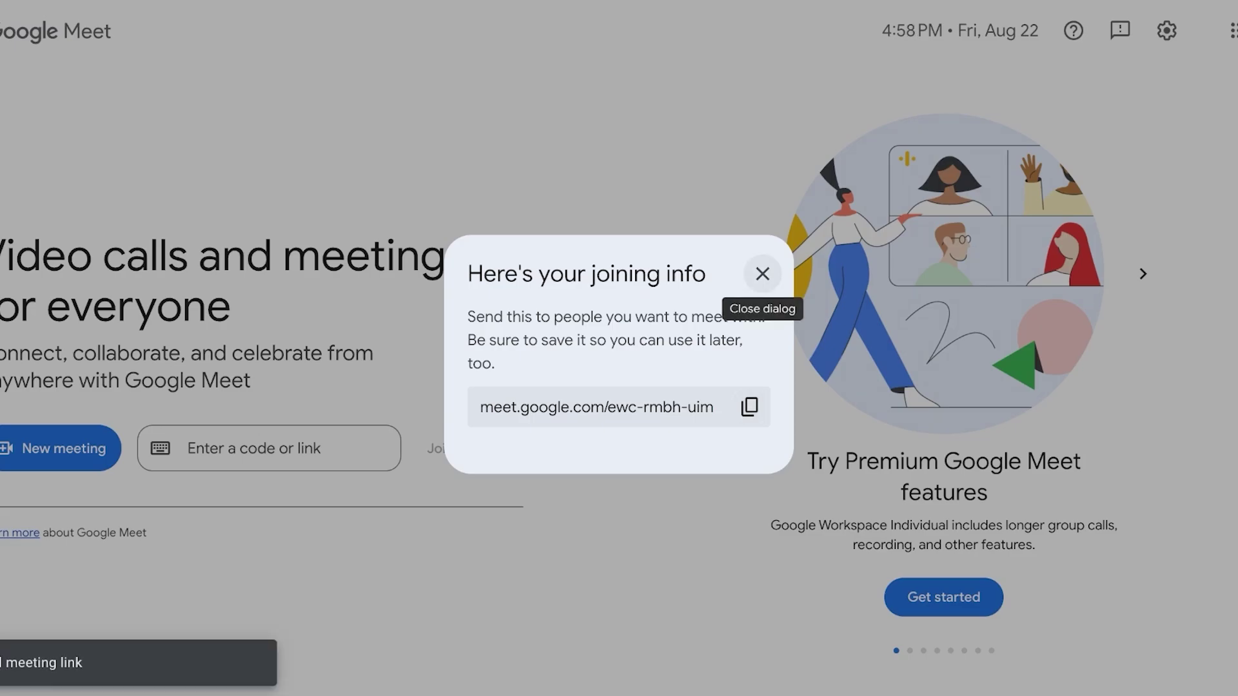
Create another meeting for later, close its joining info, and open a new browser tab.
click(762, 274)
click(60, 448)
click(107, 455)
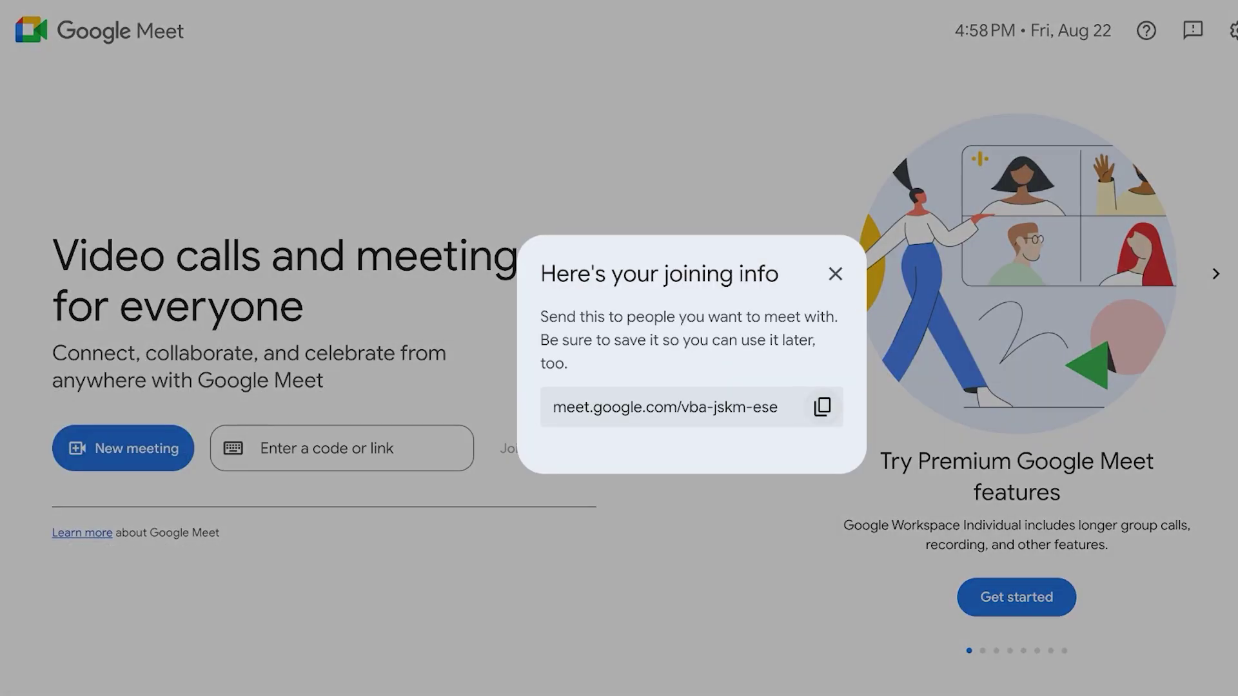
click(835, 274)
key(super+t)
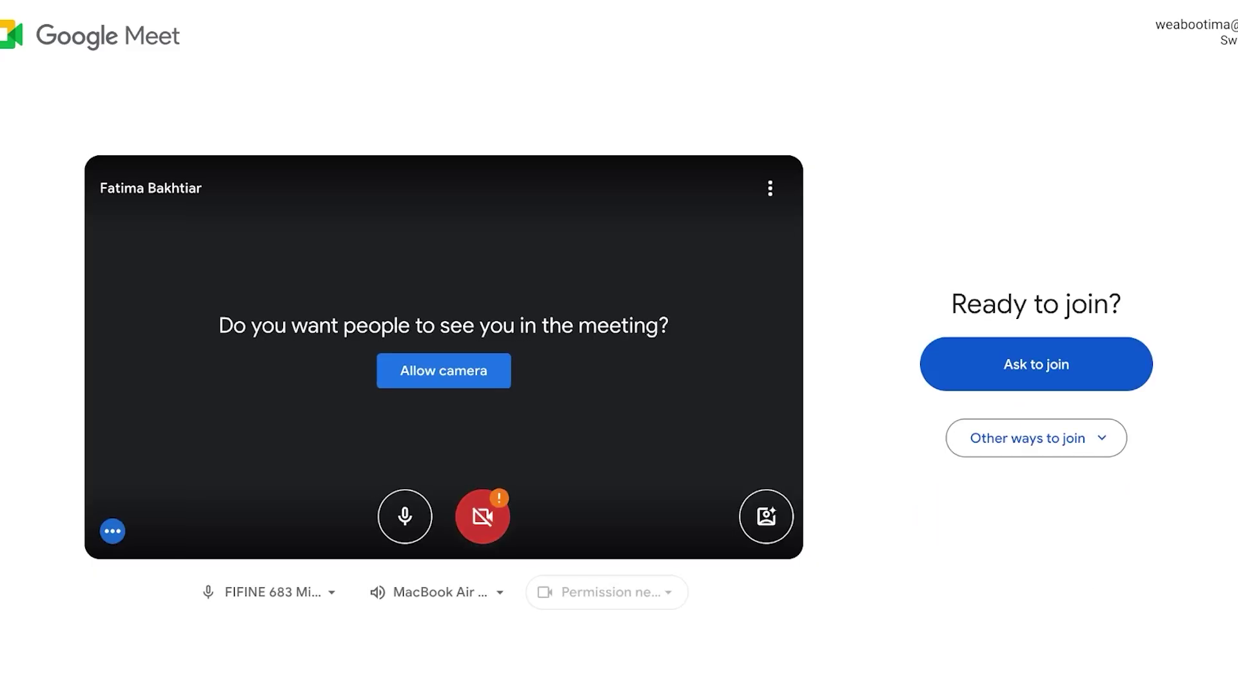
Show the other ways to join the meeting, and switch the microphone off and back on.
click(1010, 439)
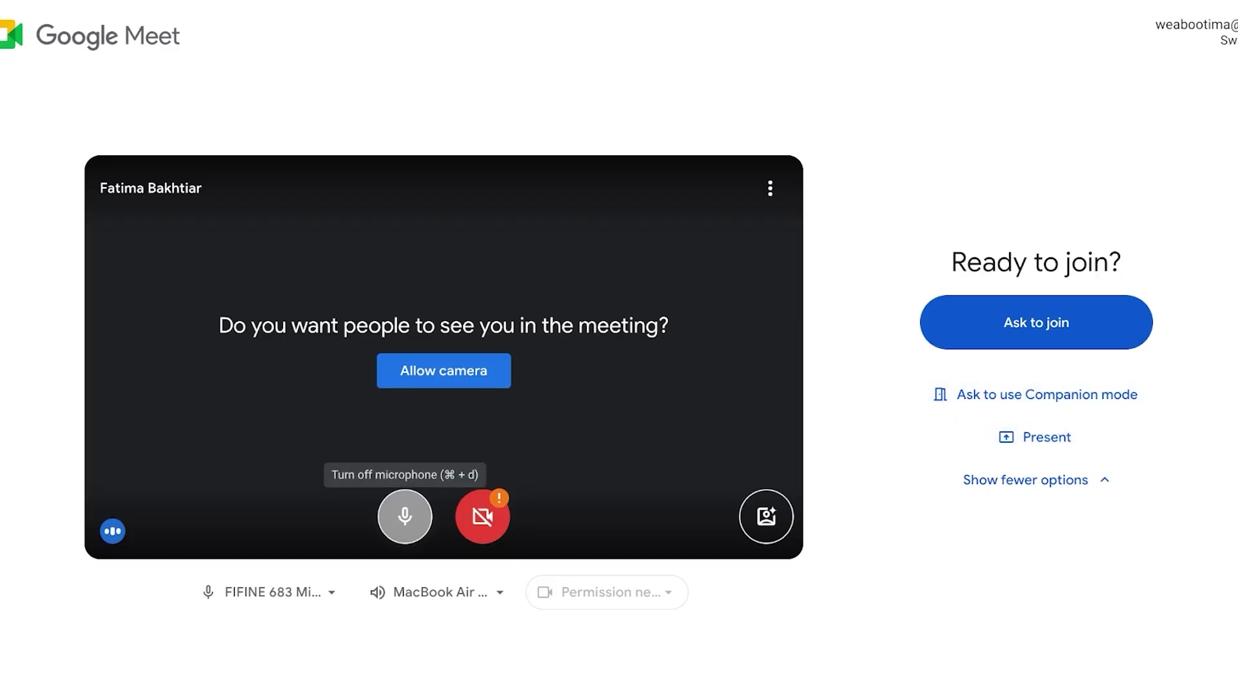
click(405, 516)
click(405, 516)
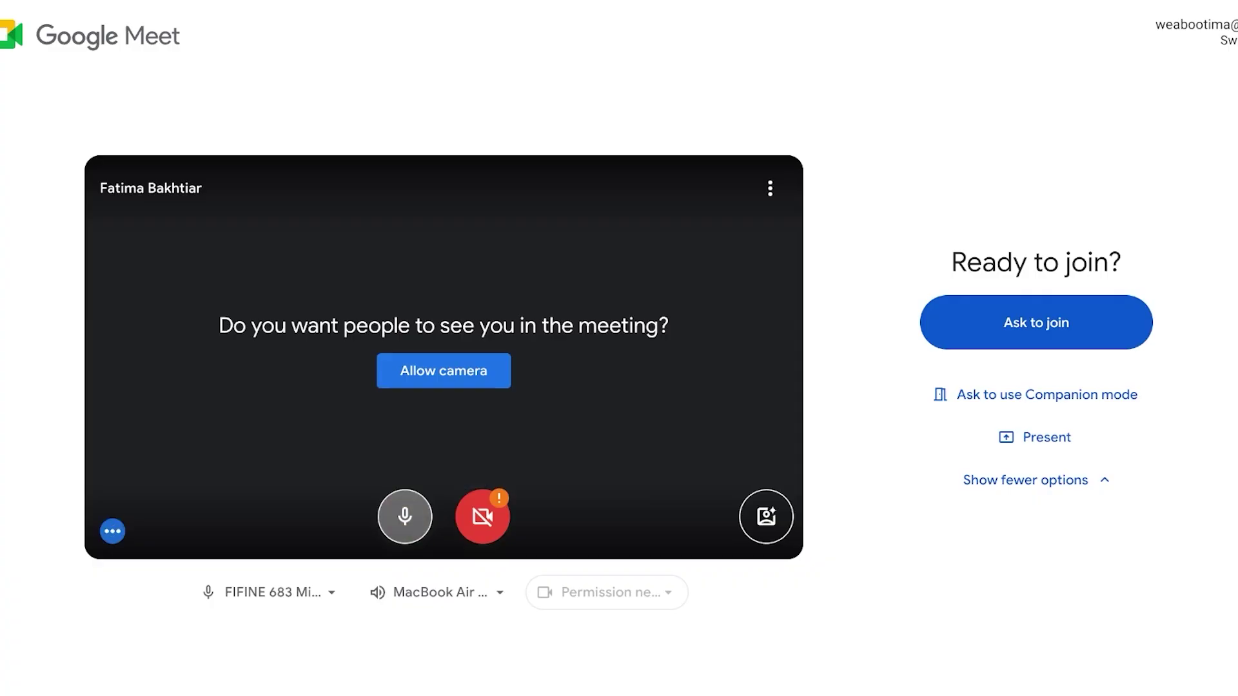
Examine the backgrounds and effects options and the audio settings offered before joining.
click(766, 517)
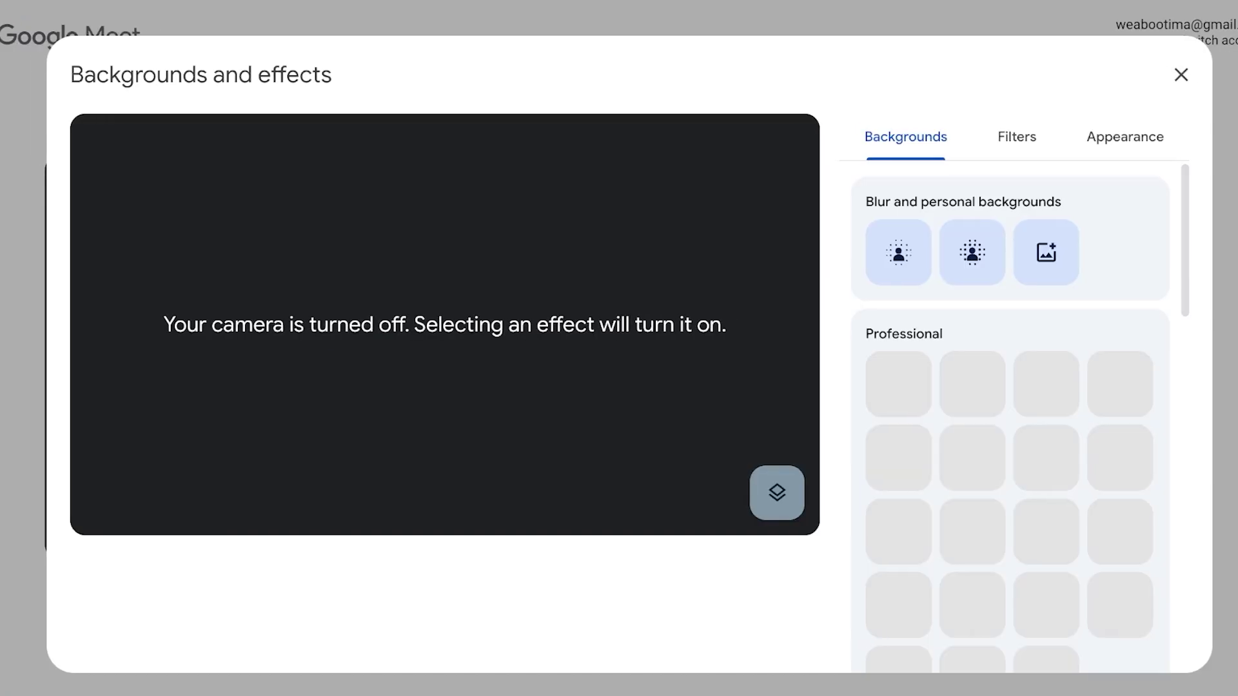
click(1163, 71)
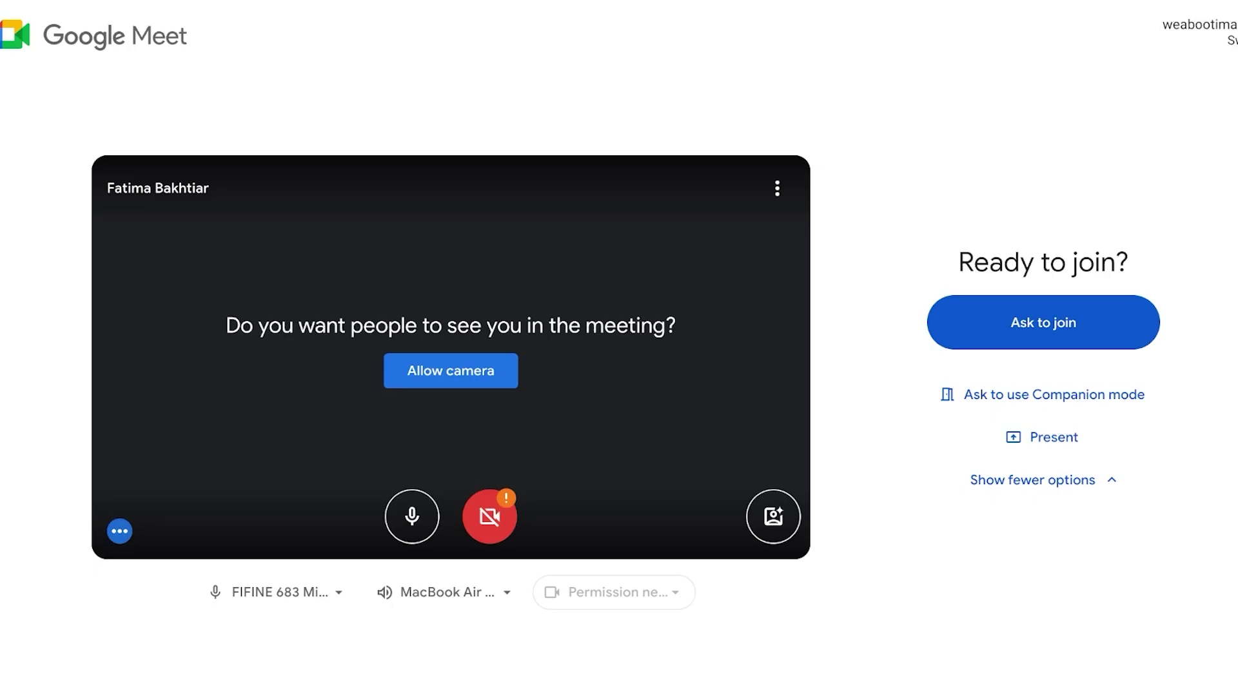
click(777, 188)
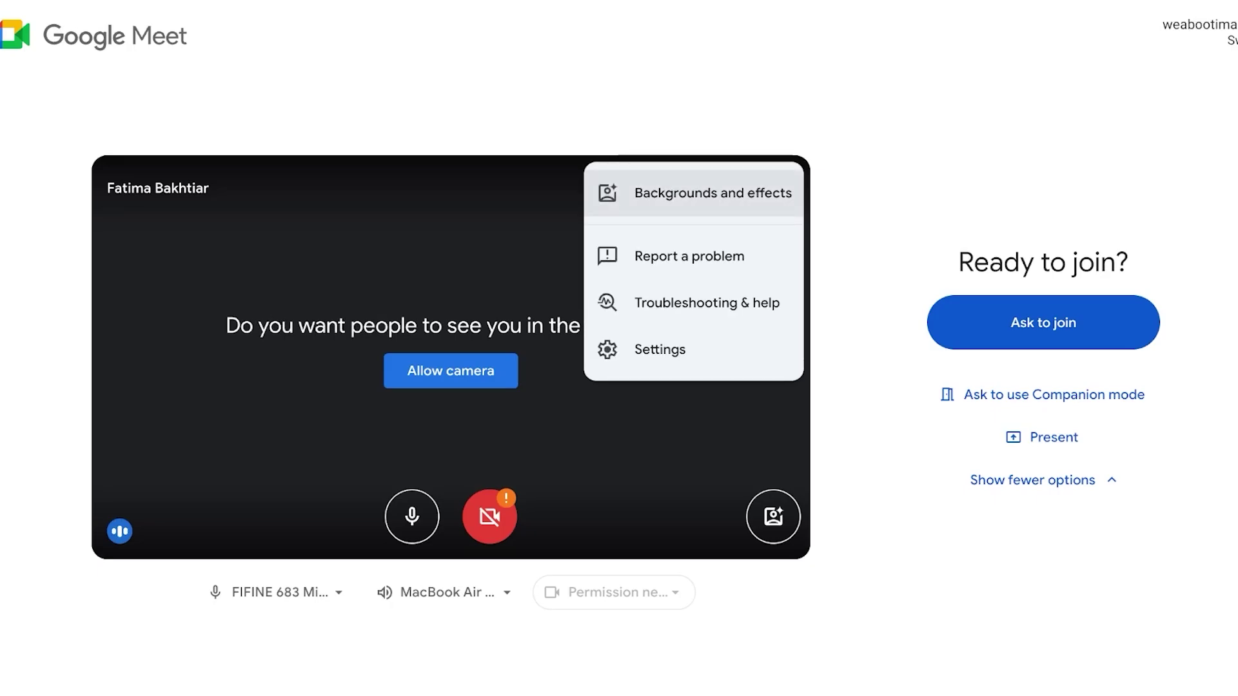
click(658, 349)
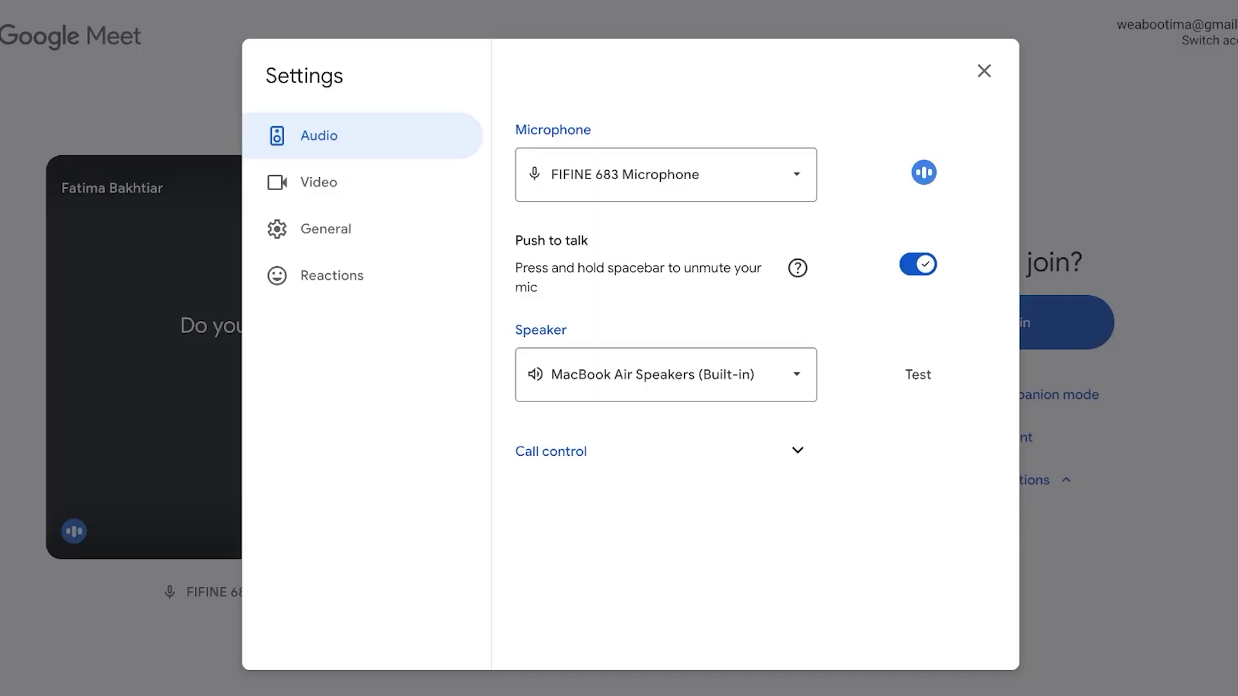
click(1027, 69)
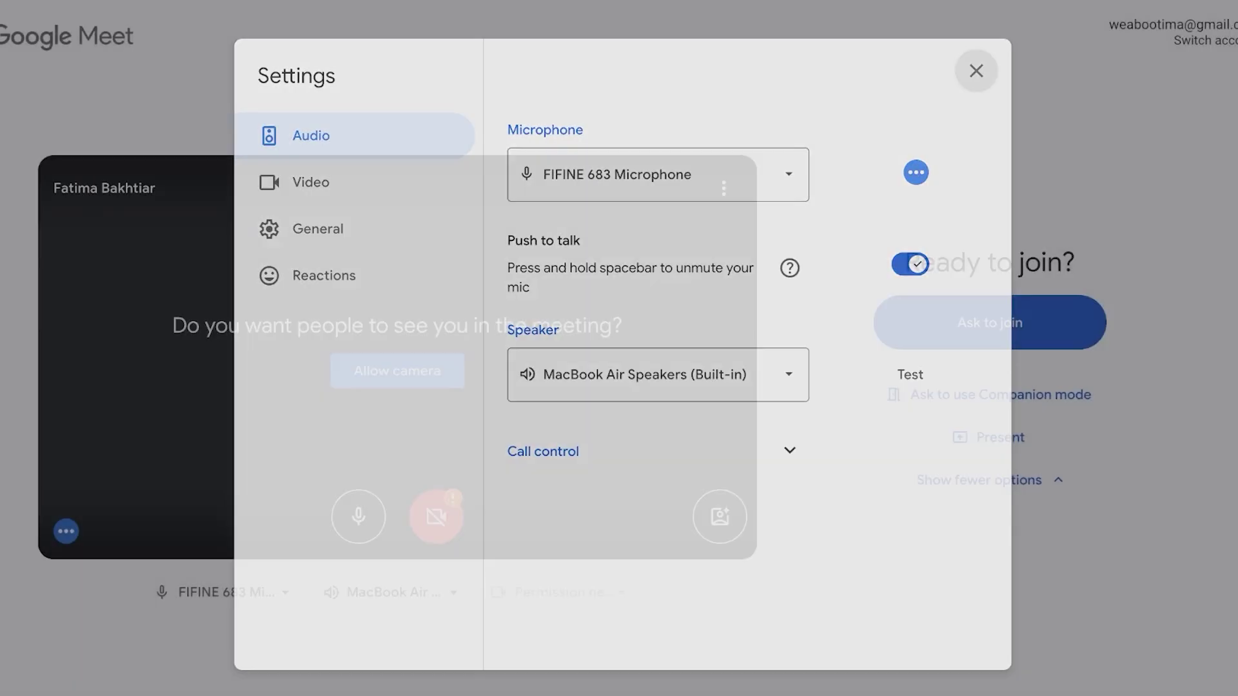
Ask to join the meeting as the guest, and choose the host's account for the host side of the call.
click(989, 323)
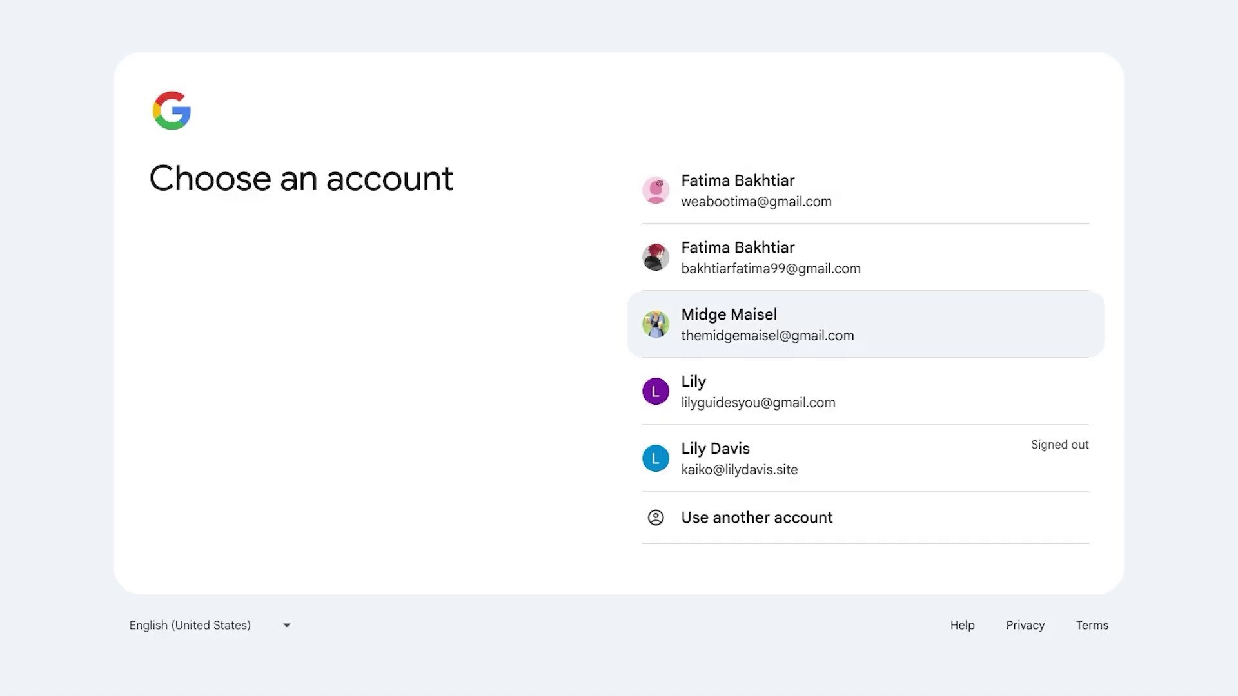
click(767, 325)
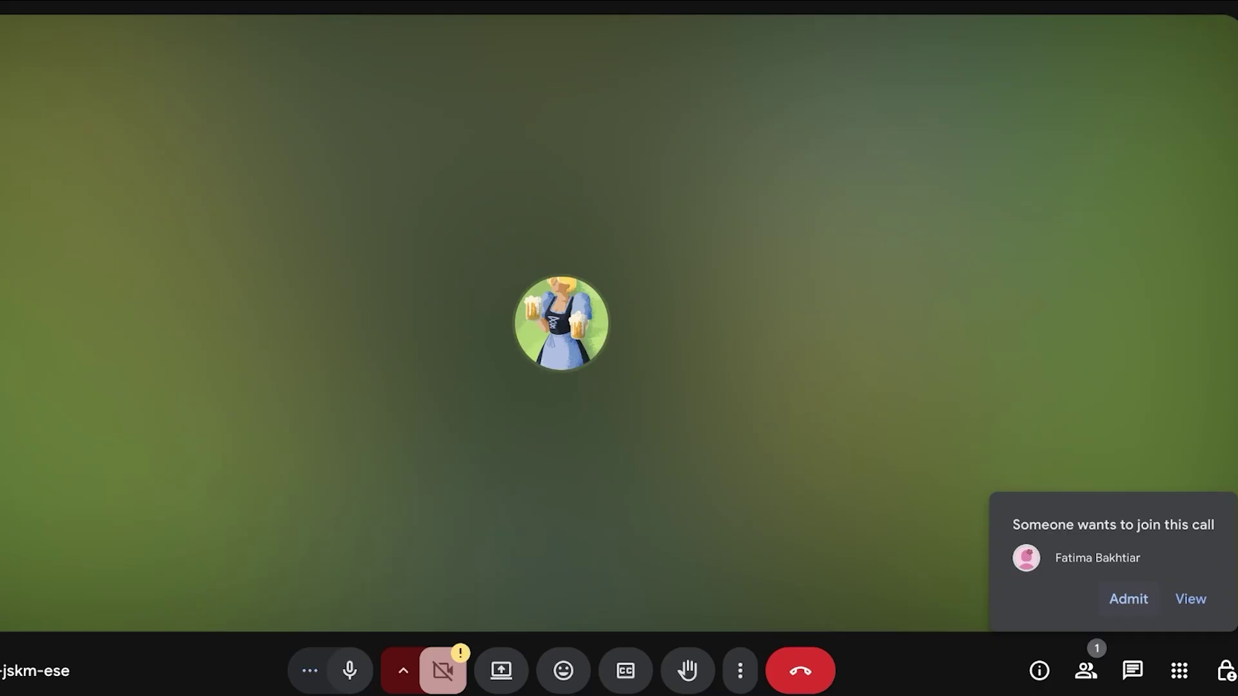
View the people waiting to join the call and admit all of them.
click(1189, 598)
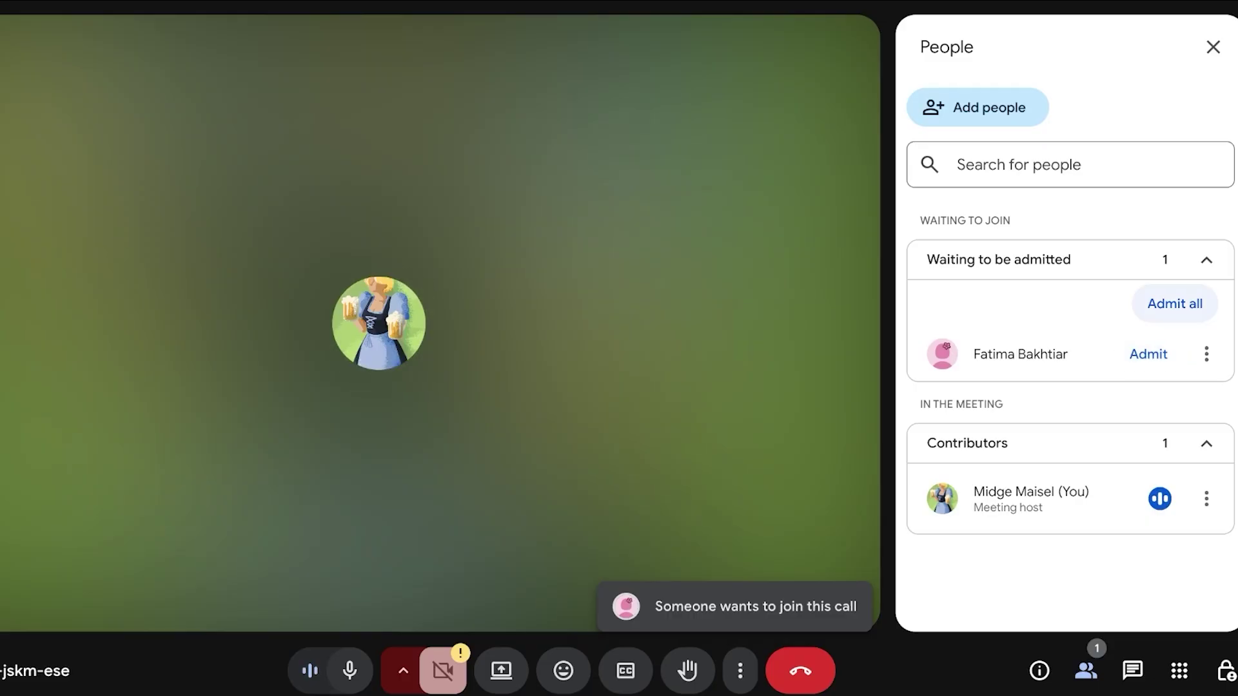
click(1174, 304)
key(Return)
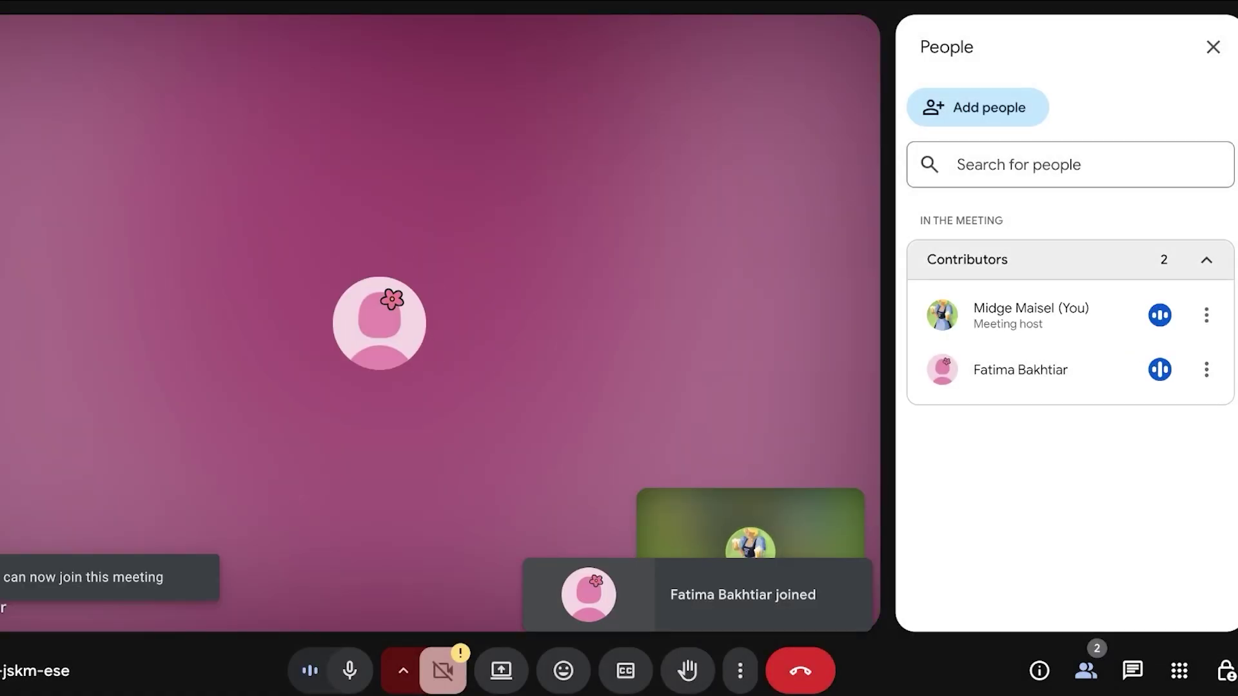
Collapse the contributors list in the People view, and open the in-call messages.
click(1206, 259)
key(ctrl+alt+p)
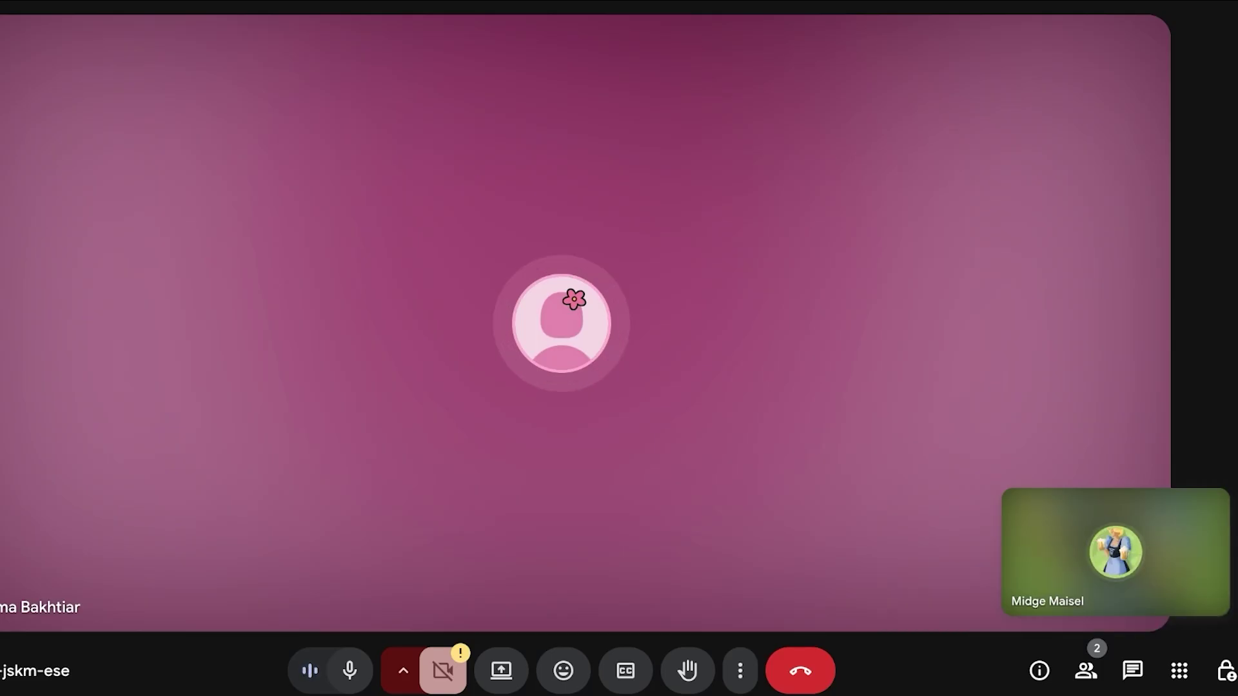
click(1085, 670)
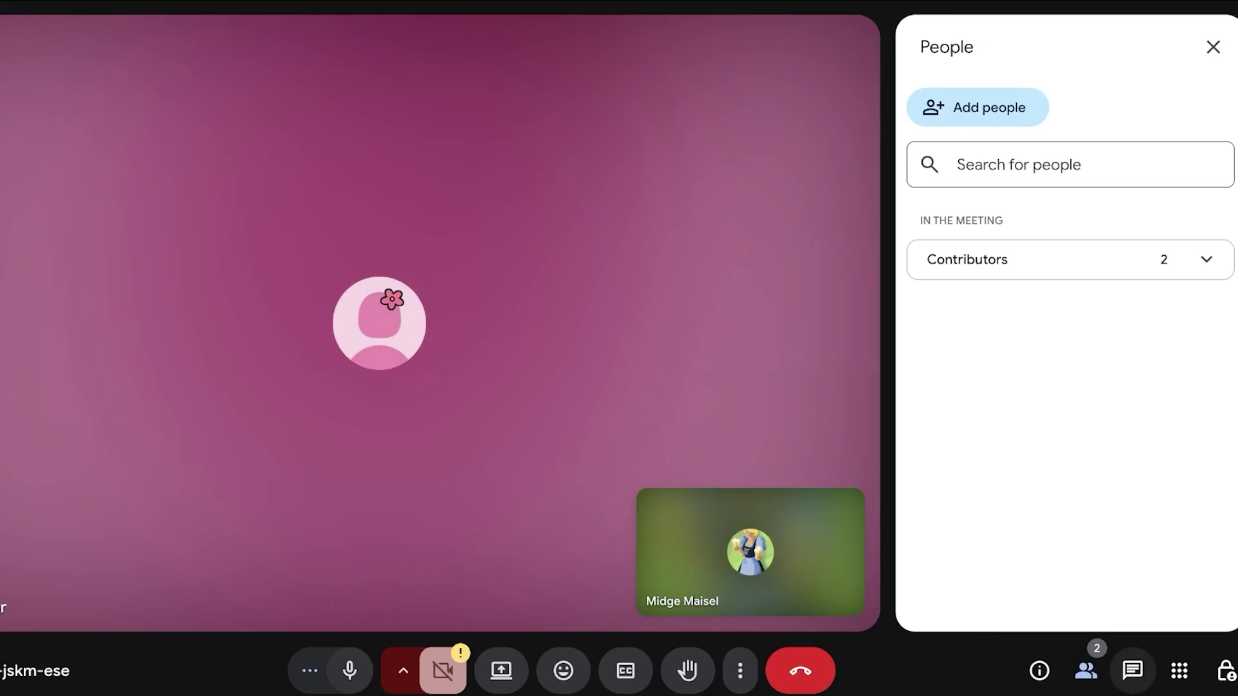
click(1132, 670)
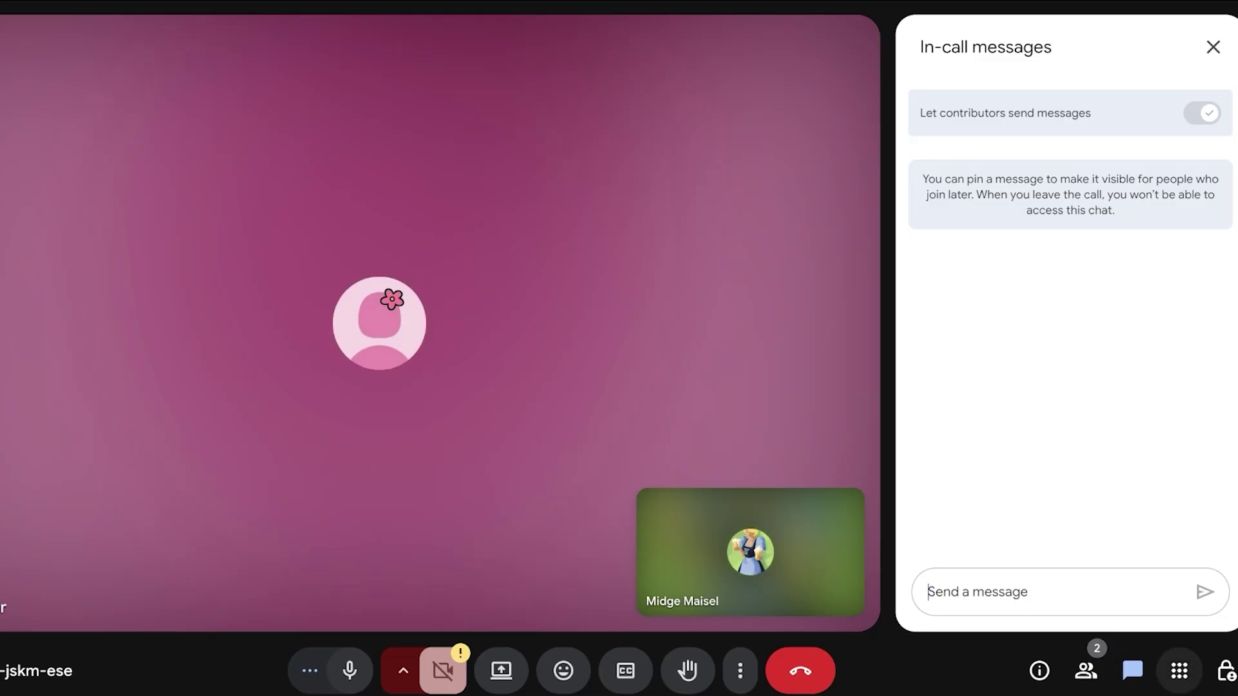
Examine the meeting tools offered in the call and expand the full list of featured add-ons.
click(1178, 670)
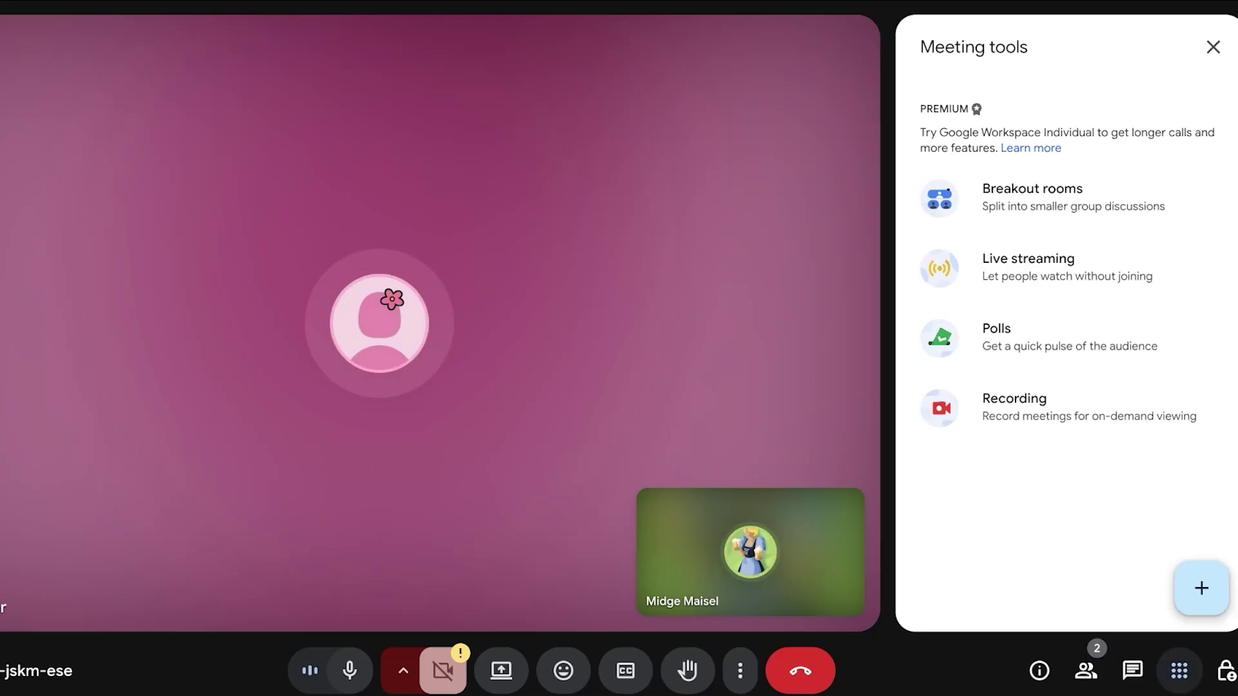
scroll(1070, 355, down, 2)
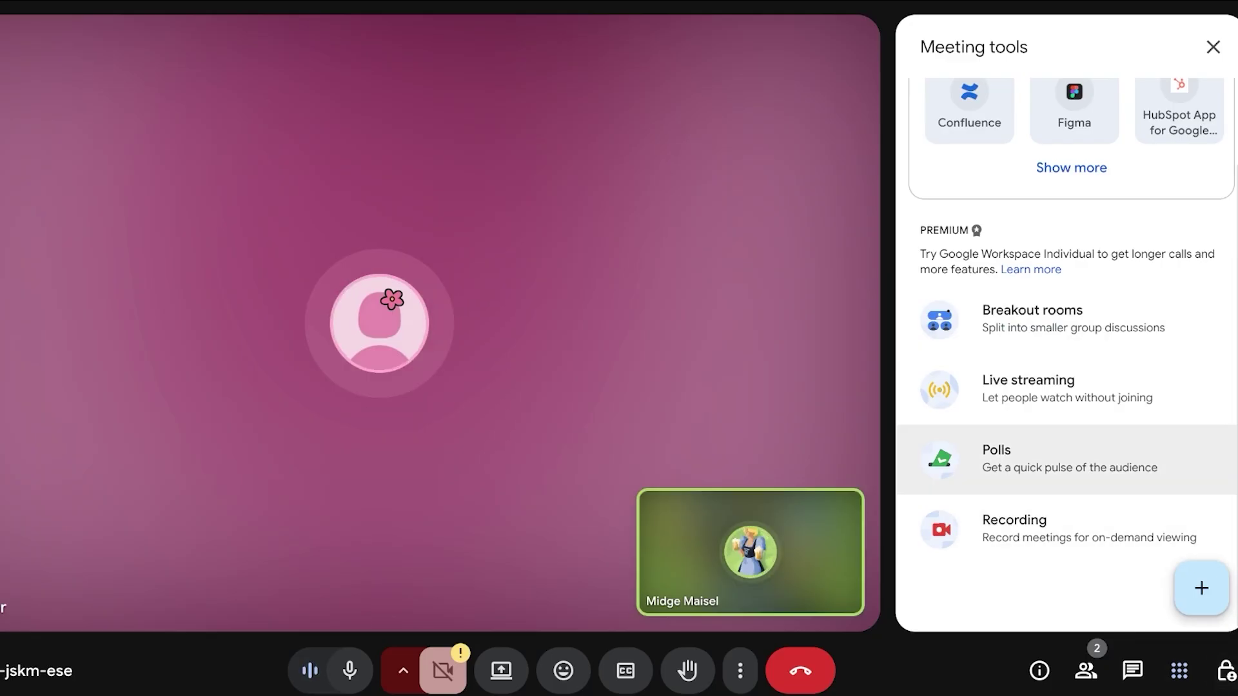
scroll(1070, 354, up, 2)
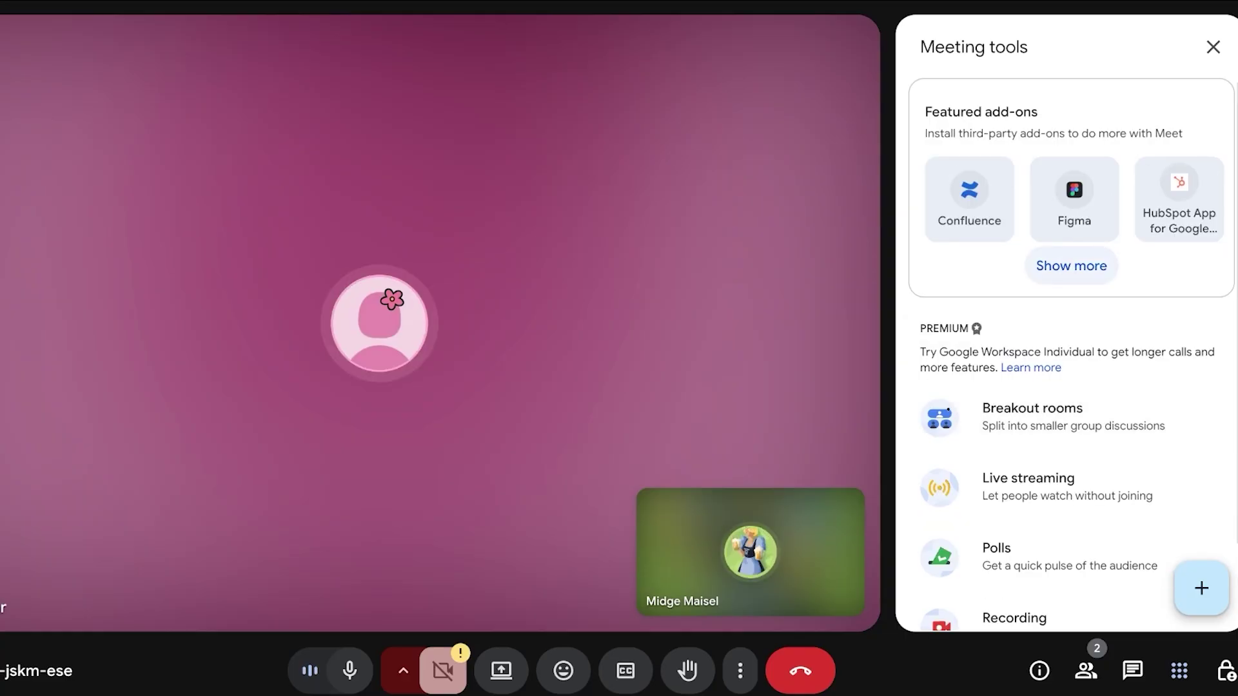
click(1071, 265)
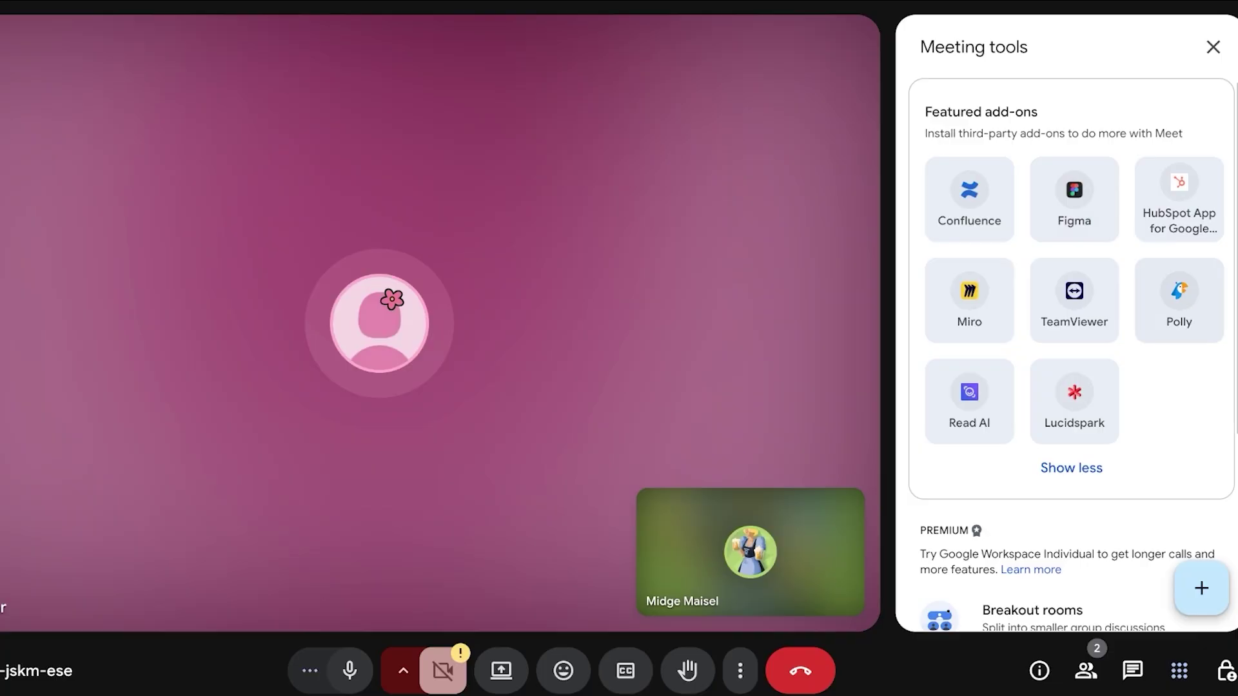
Open the host controls and examine the host management settings for contributors' screen sharing, reactions, microphone and video.
click(1223, 671)
scroll(1066, 400, down, 1)
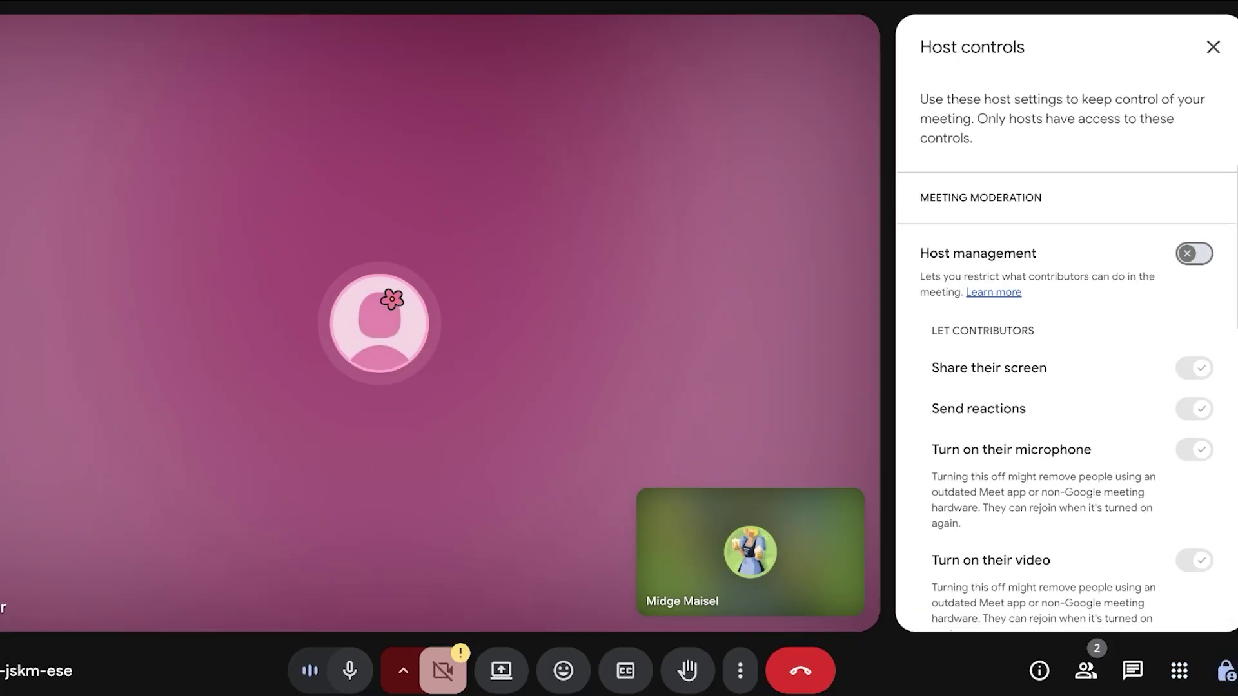
scroll(1066, 400, up, 1)
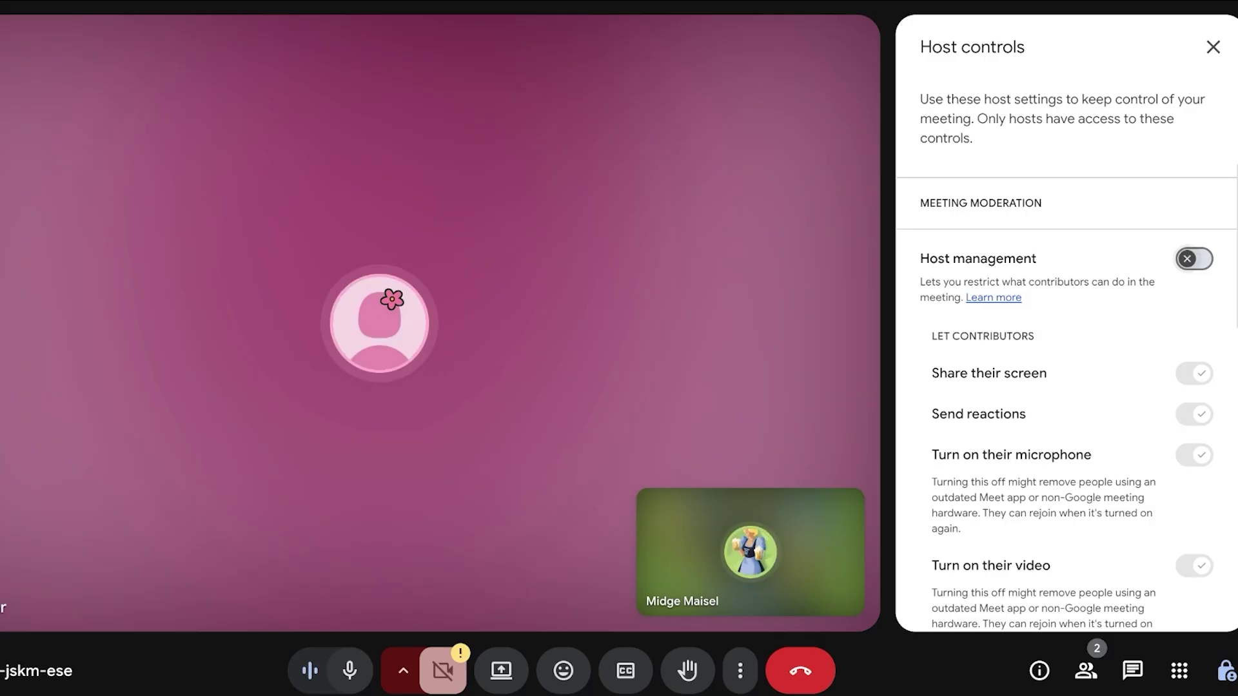
scroll(1067, 387, down, 2)
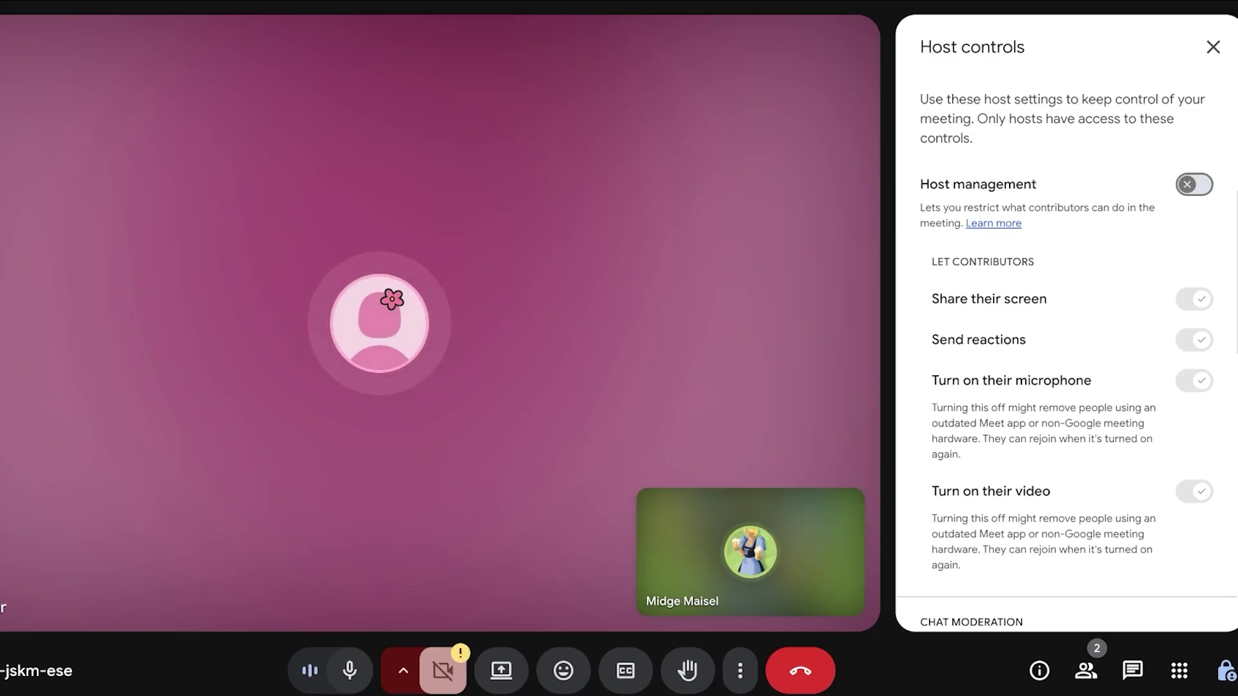
scroll(1067, 387, down, 2)
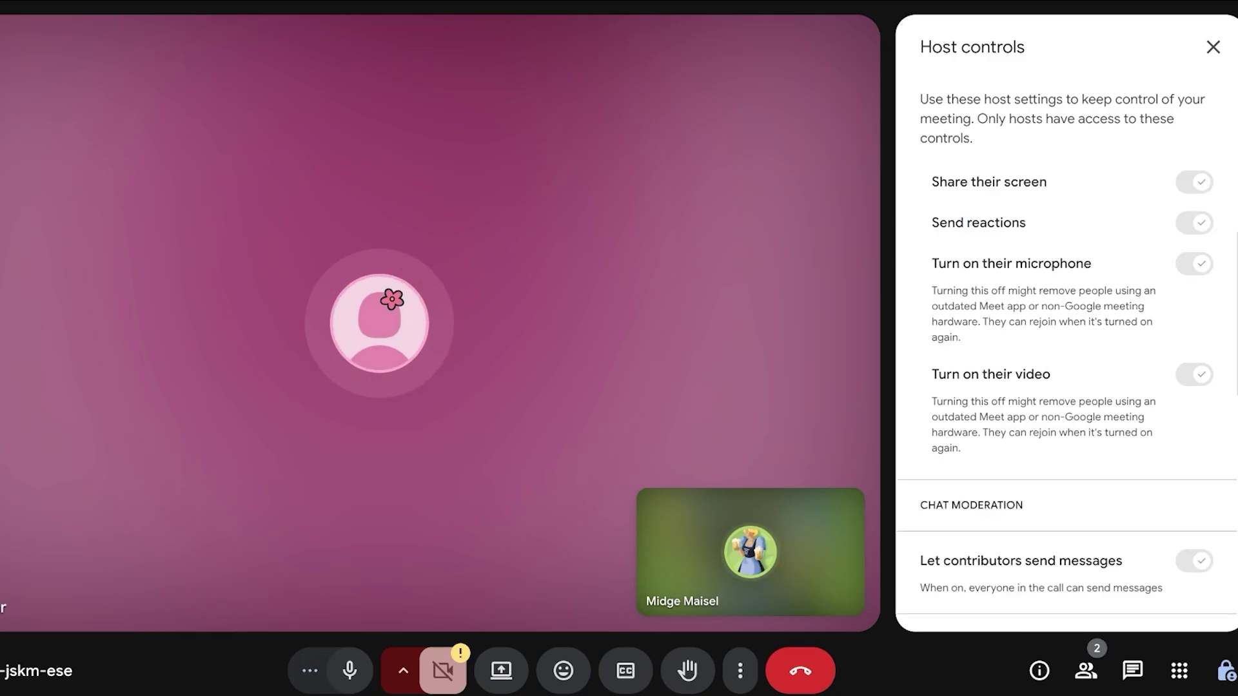
scroll(1066, 387, down, 1)
scroll(1067, 387, up, 2)
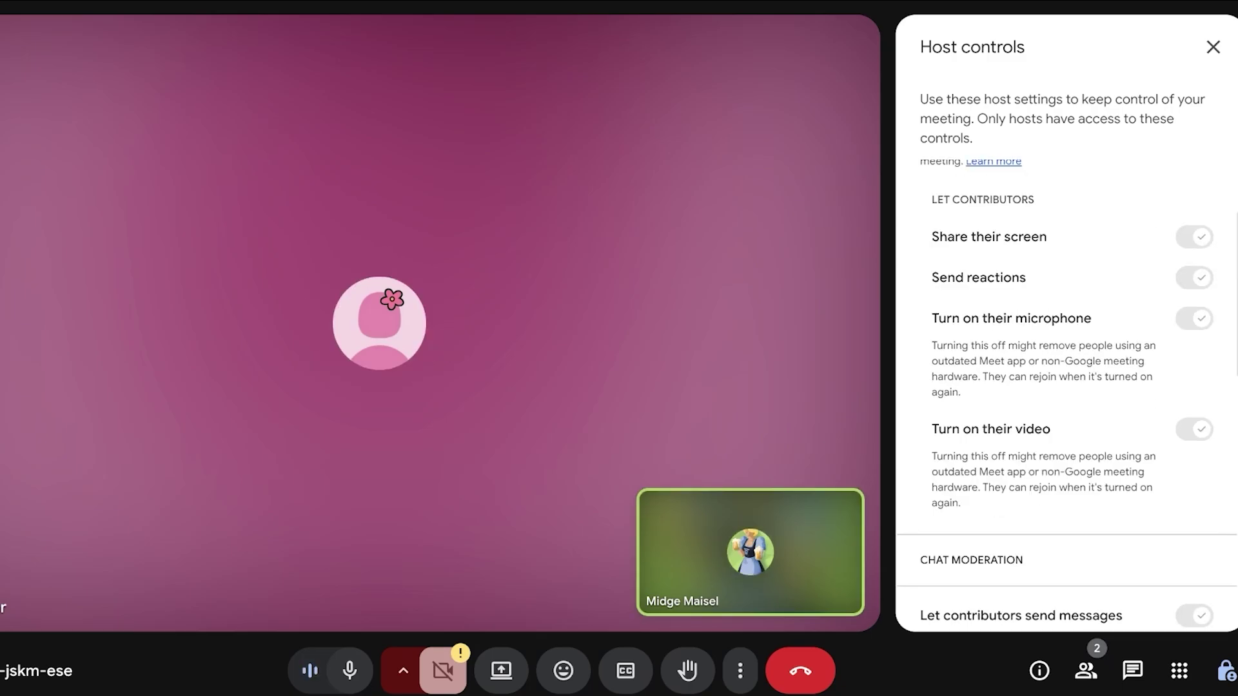
scroll(1067, 387, up, 1)
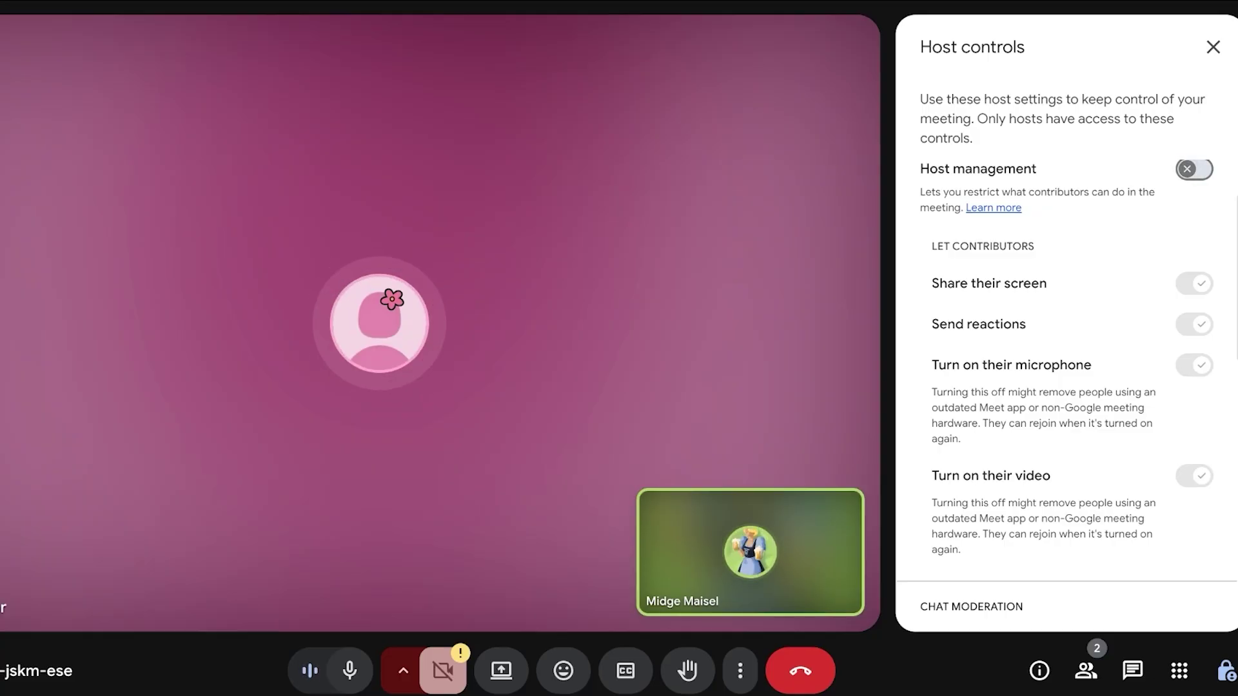
Require the host to join before anyone else, disallow third-party apps from collecting audio and video, and close the host controls.
scroll(1066, 387, down, 3)
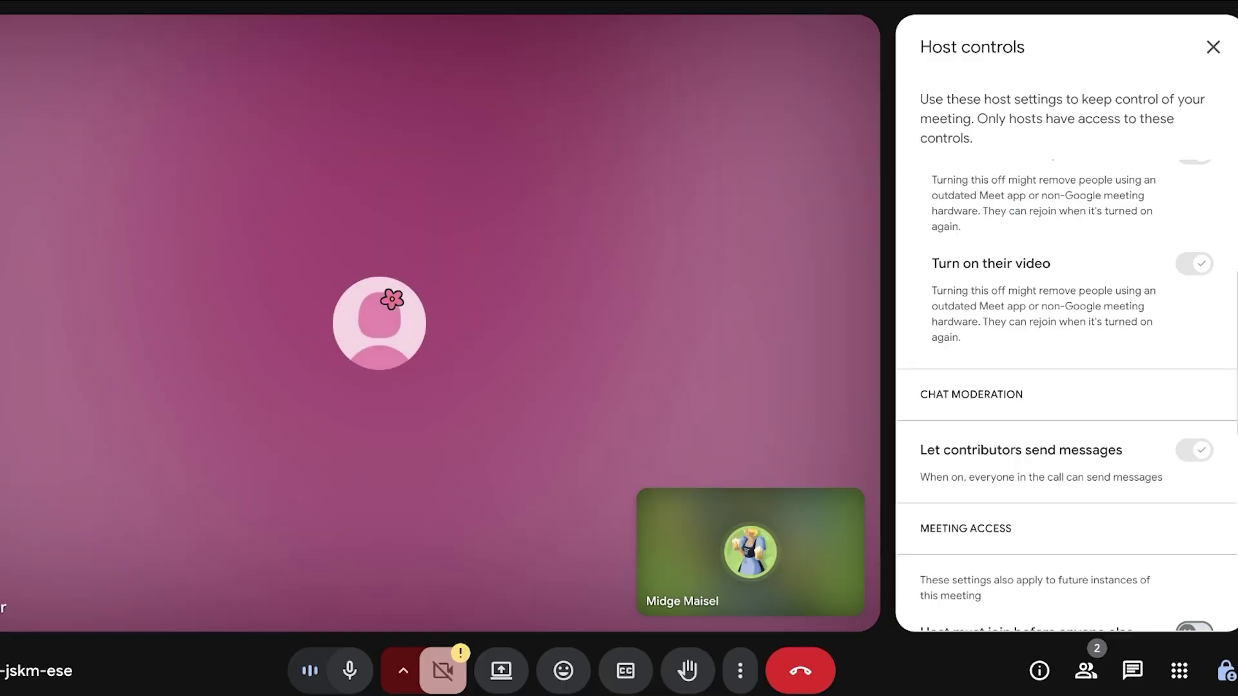
scroll(1067, 387, down, 2)
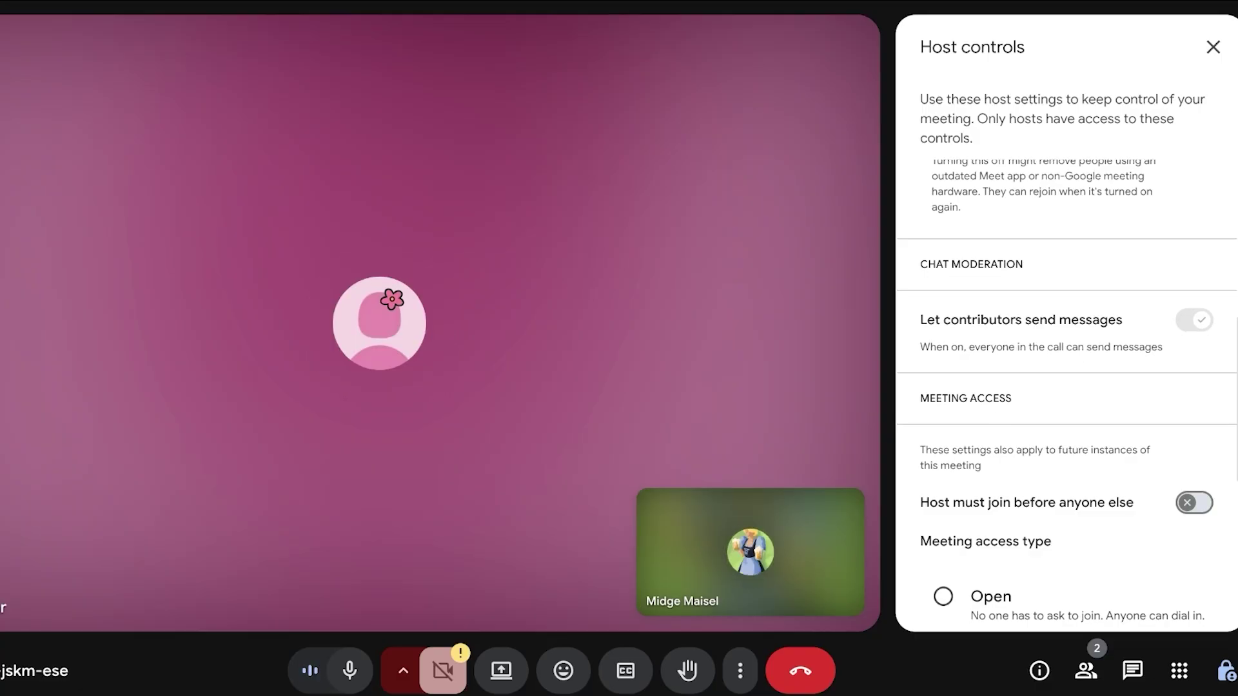
scroll(1066, 387, down, 4)
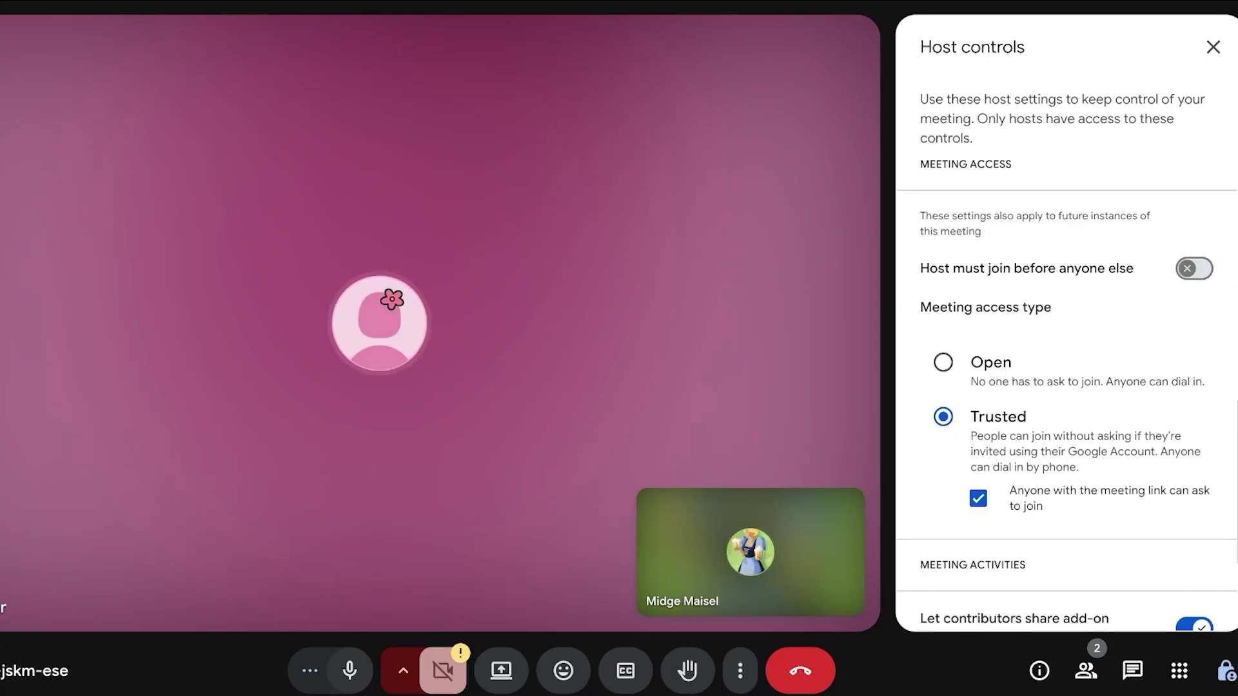
click(1193, 268)
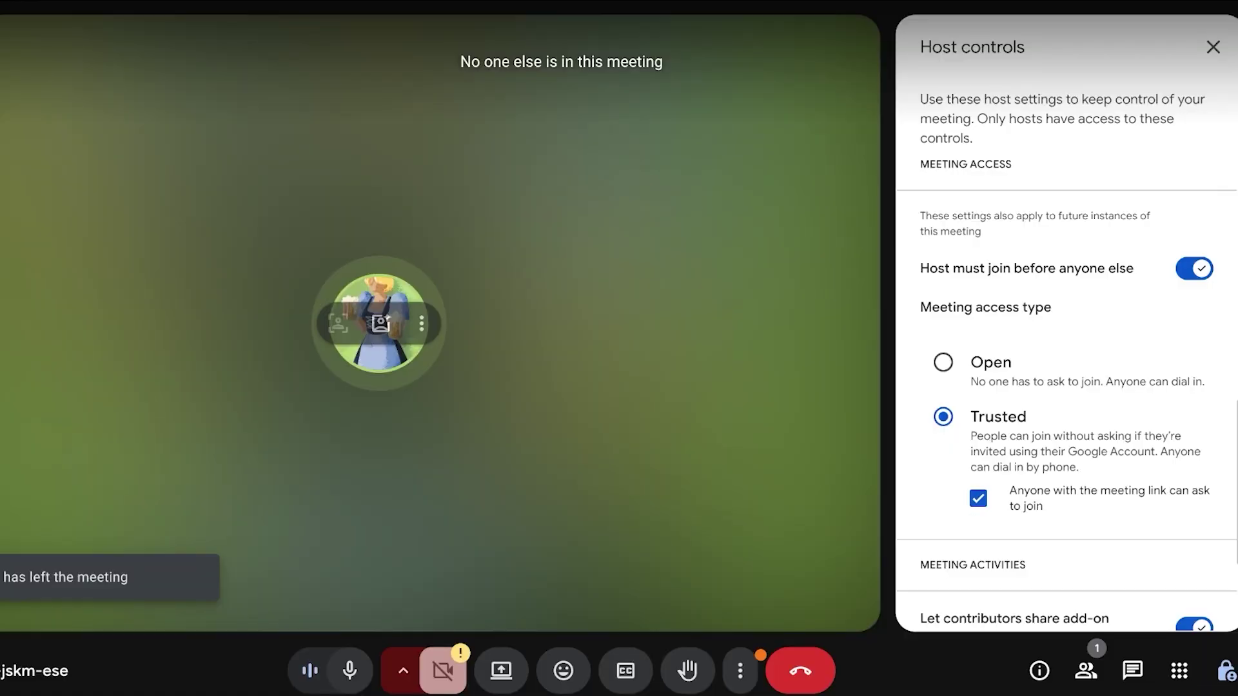
scroll(1067, 400, down, 3)
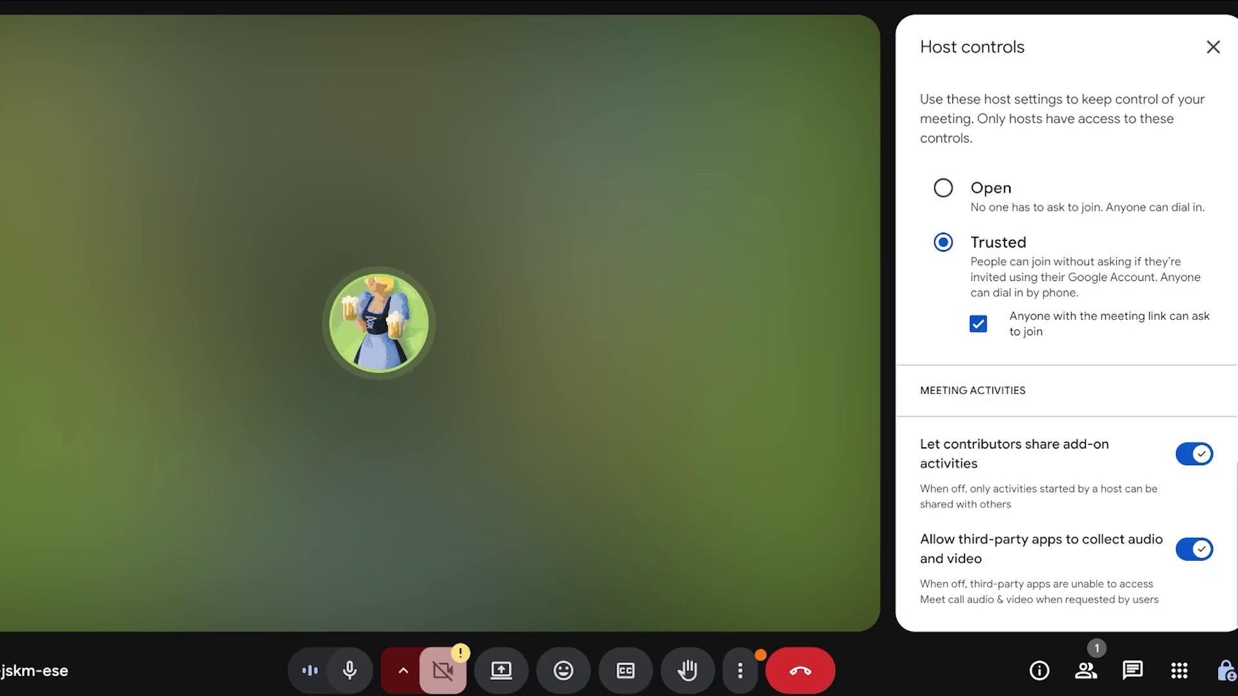
click(1193, 549)
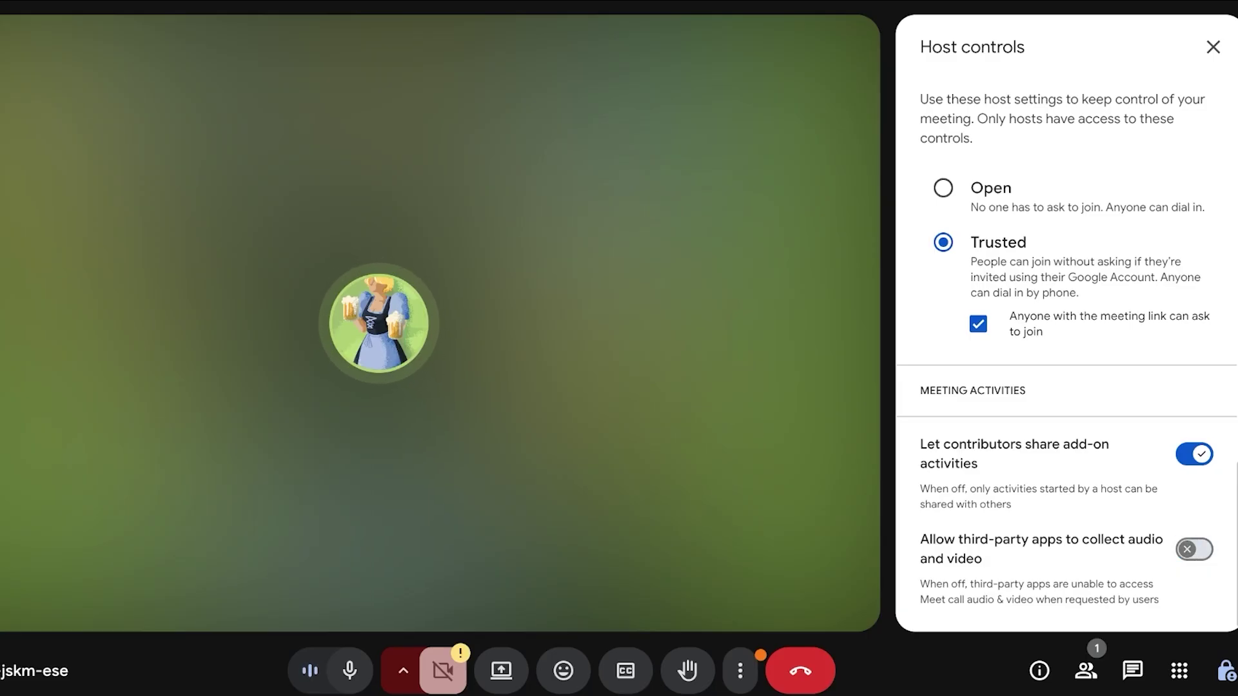
click(1225, 670)
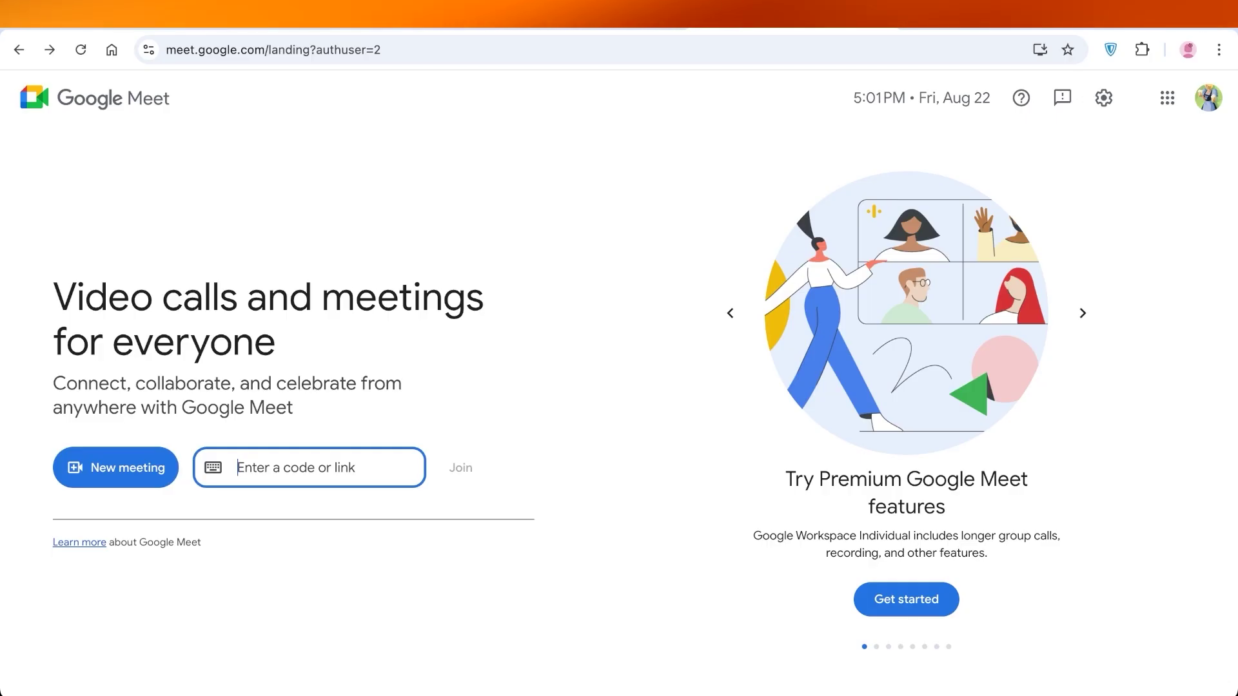
Start a new instant meeting from the Google Meet home page.
click(115, 467)
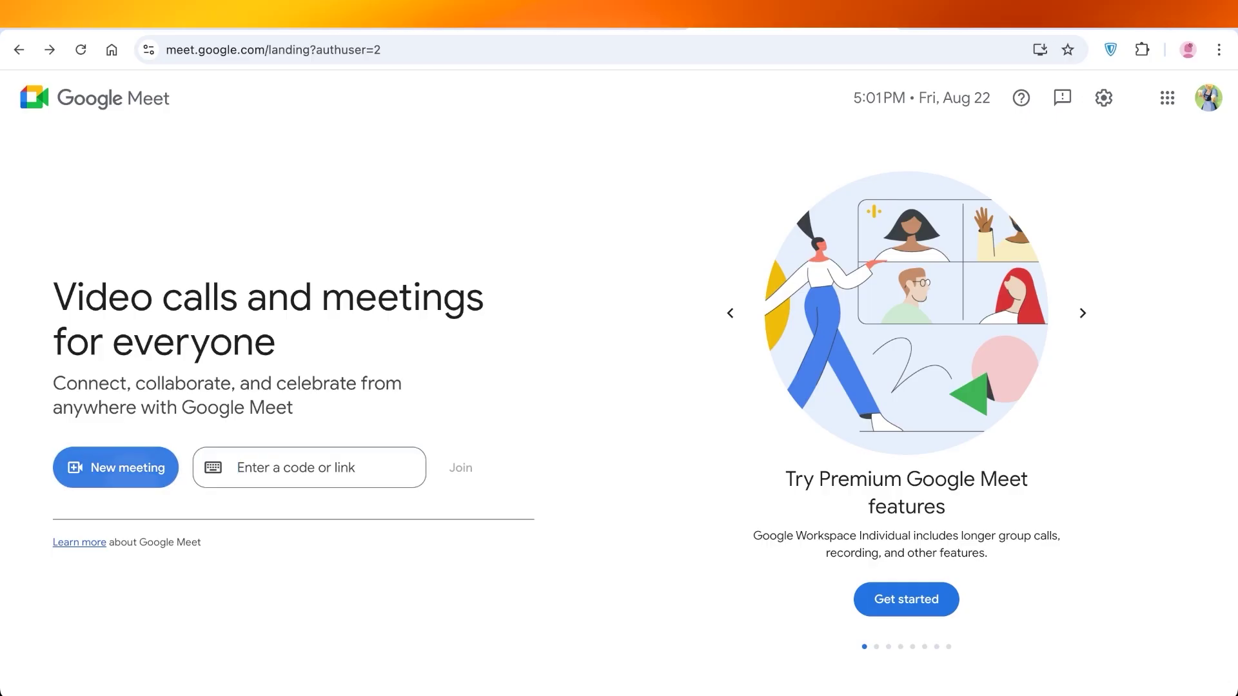
key(Return)
key(Down)
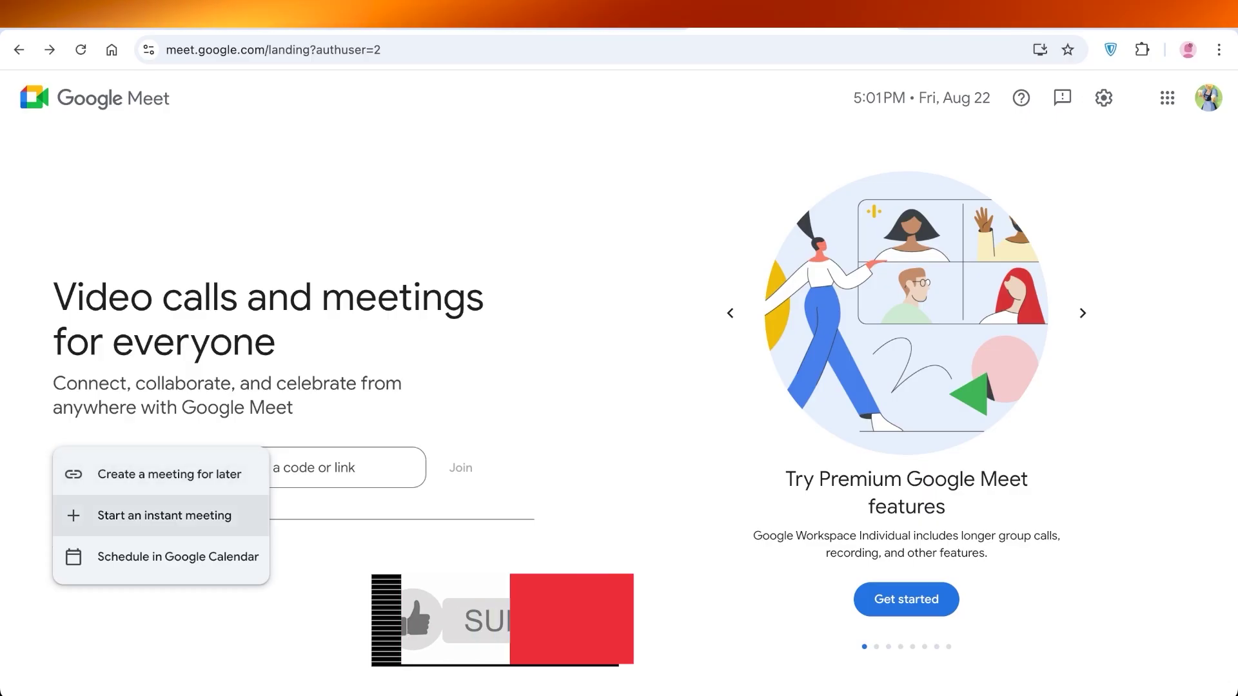
key(Return)
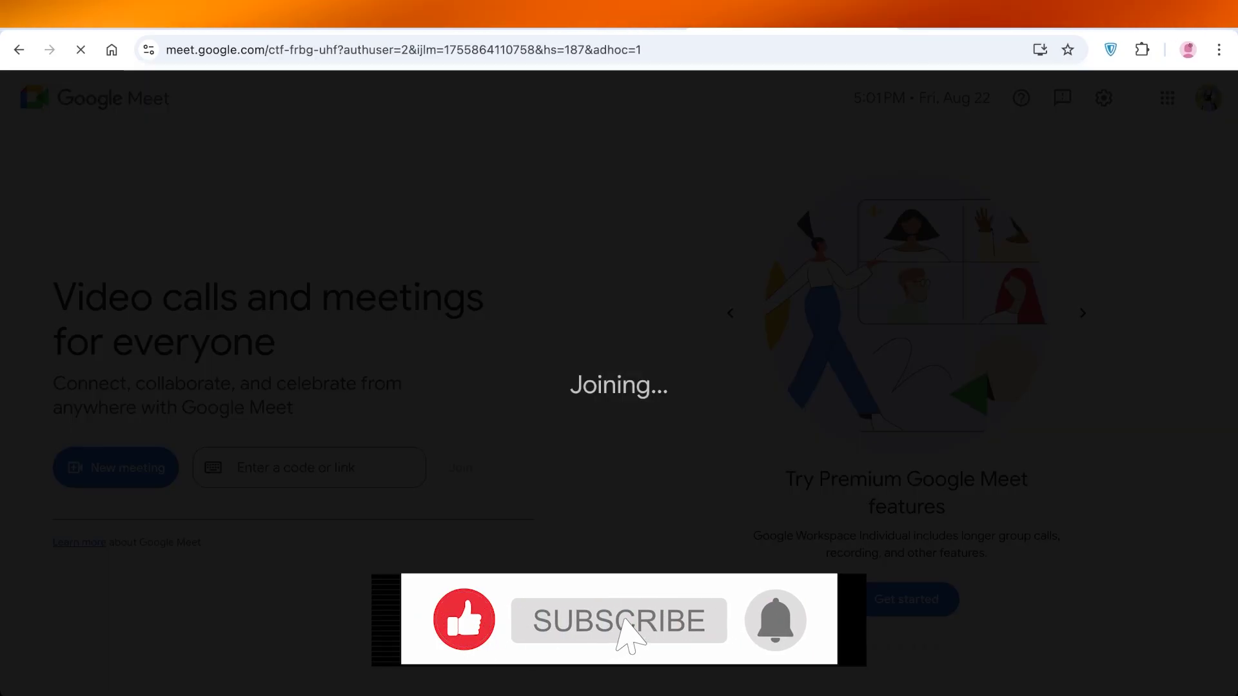